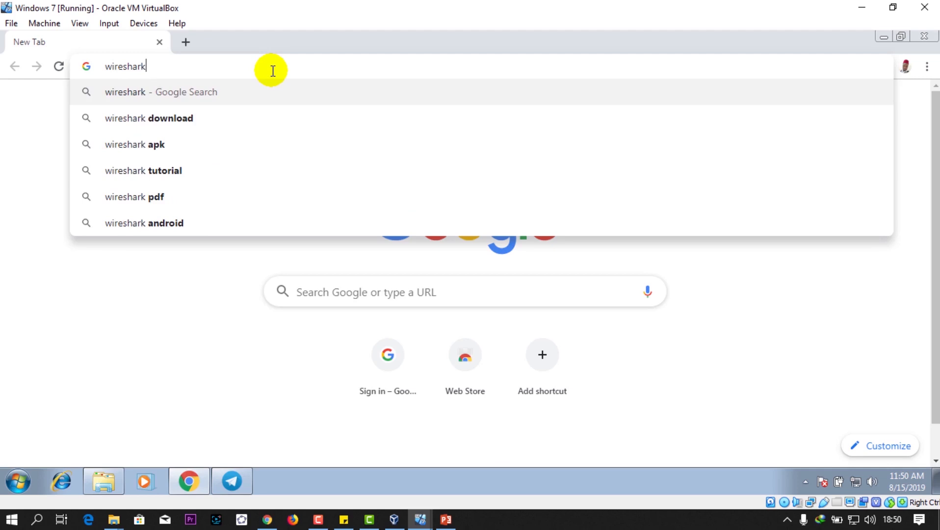
# - Find the official Wireshark website through a web search for wireshark and download the Stable Release 3.0.3 Windows Installer (64-bit)
pyautogui.press('Return')
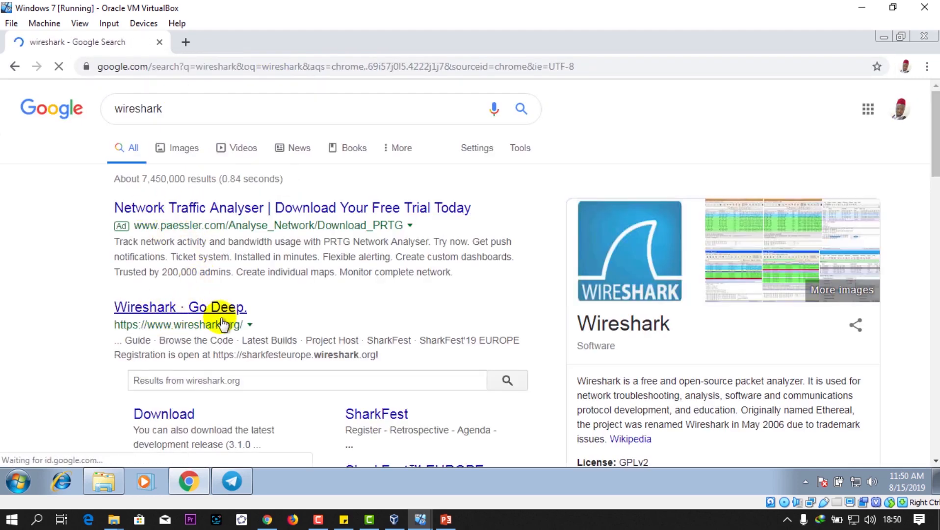
pyautogui.click(154, 305)
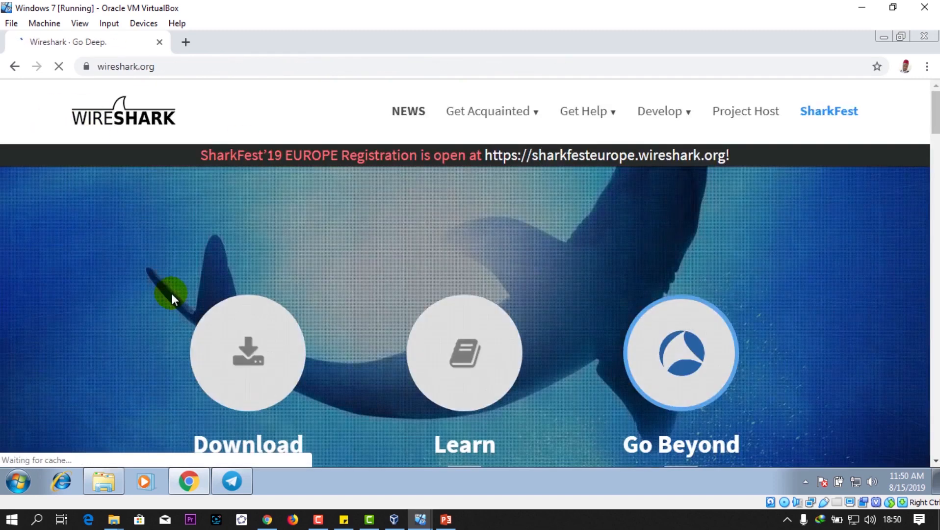
pyautogui.click(244, 327)
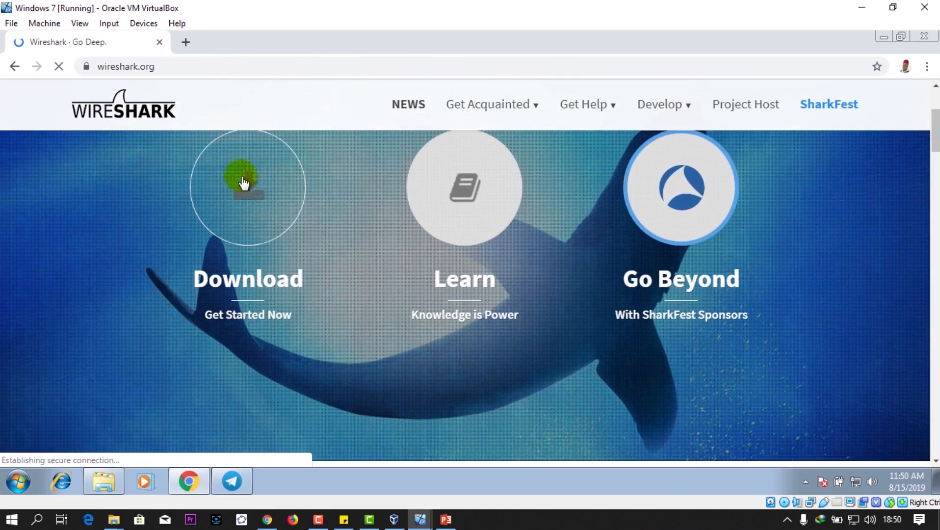
pyautogui.click(254, 199)
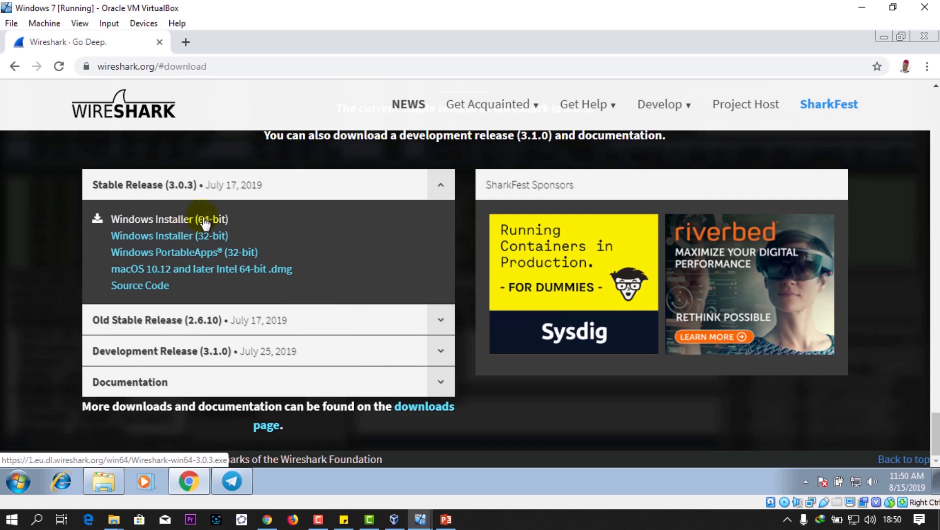
pyautogui.click(165, 227)
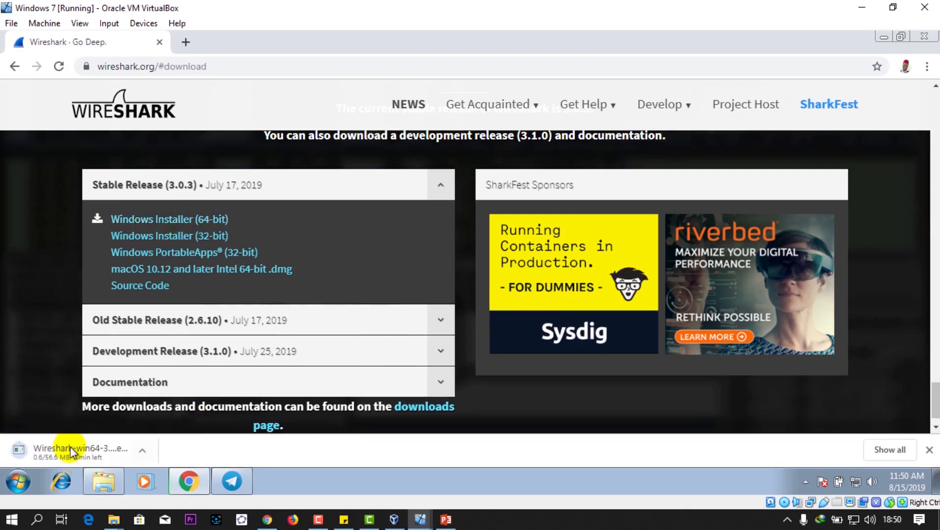
# - Show the downloaded Wireshark-win64-3.0.3 file in its folder and run it, allowing it to make changes to the computer
pyautogui.click(140, 453)
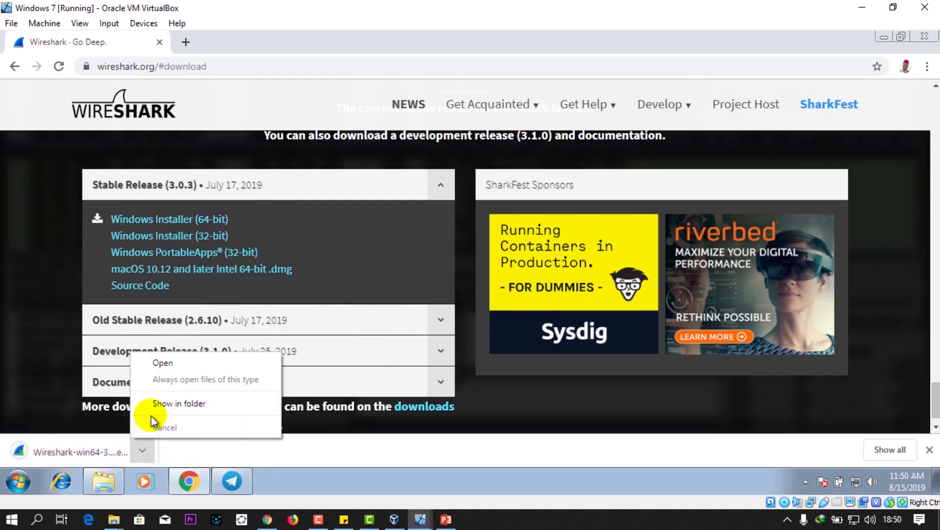
pyautogui.click(176, 403)
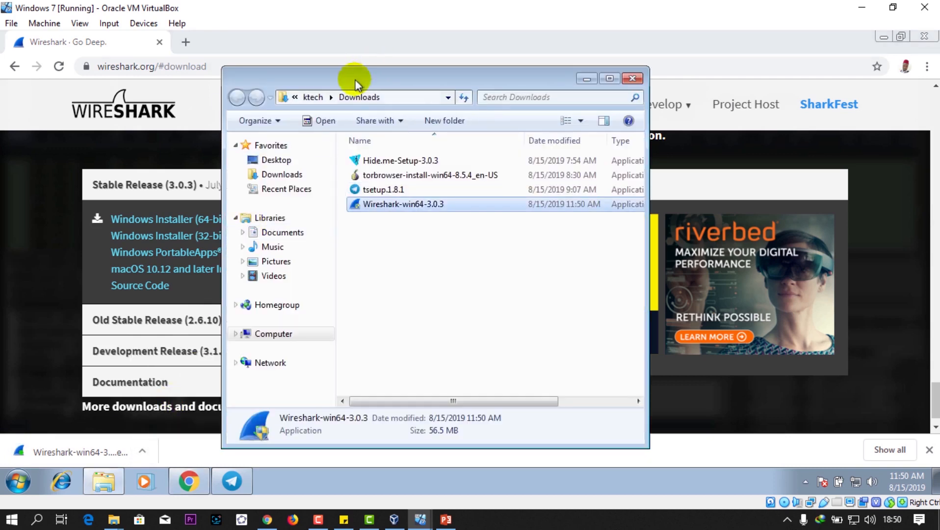
pyautogui.click(372, 205)
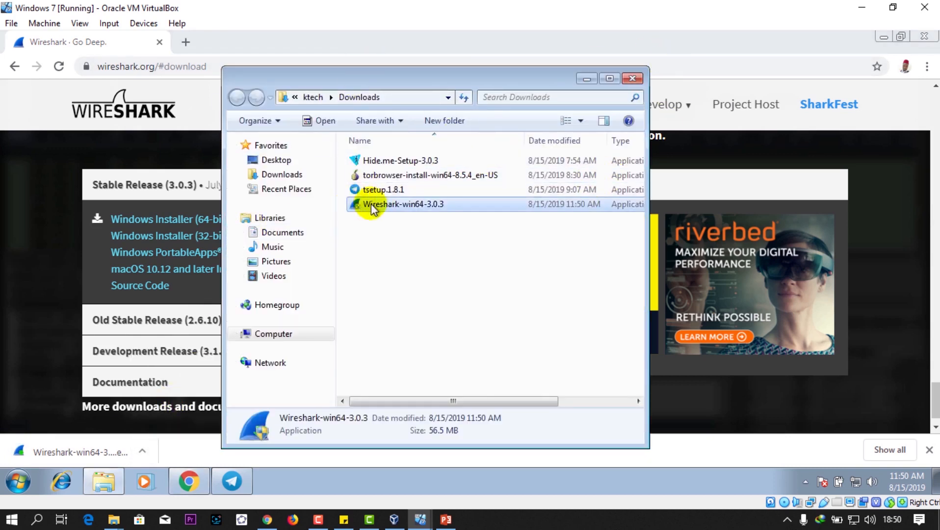
pyautogui.rightClick(397, 207)
pyautogui.click(417, 224)
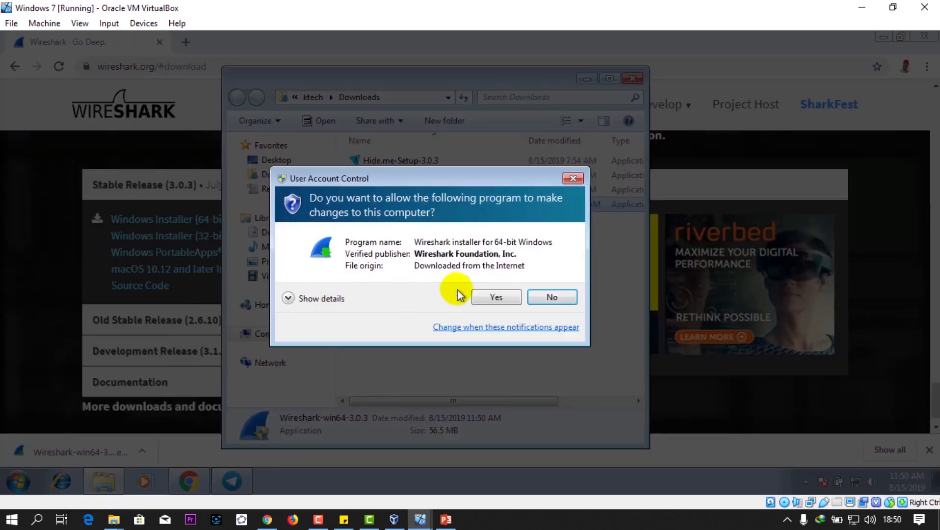
pyautogui.click(510, 295)
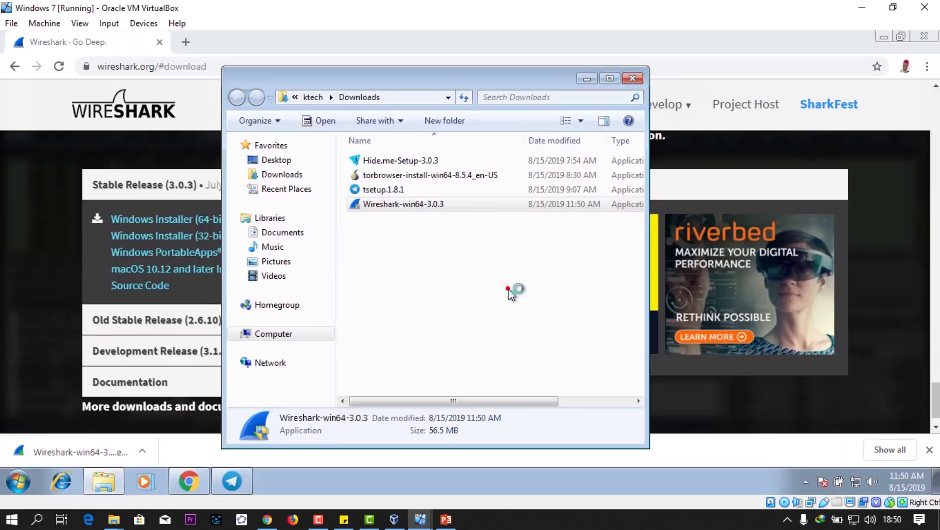
# - Start installing Wireshark into C:\Program Files\Wireshark with the default shortcuts and file associations, including Npcap 0.995 but not USBPcap
pyautogui.click(535, 366)
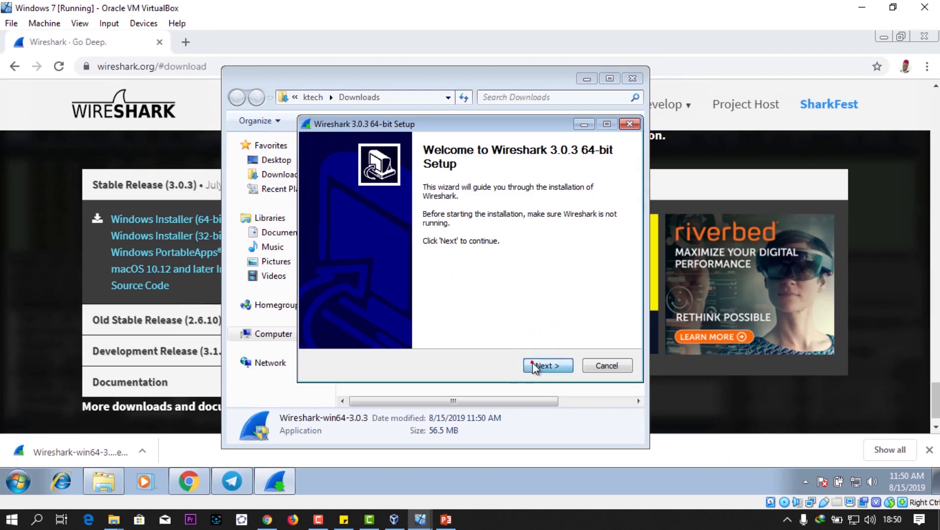
pyautogui.click(549, 366)
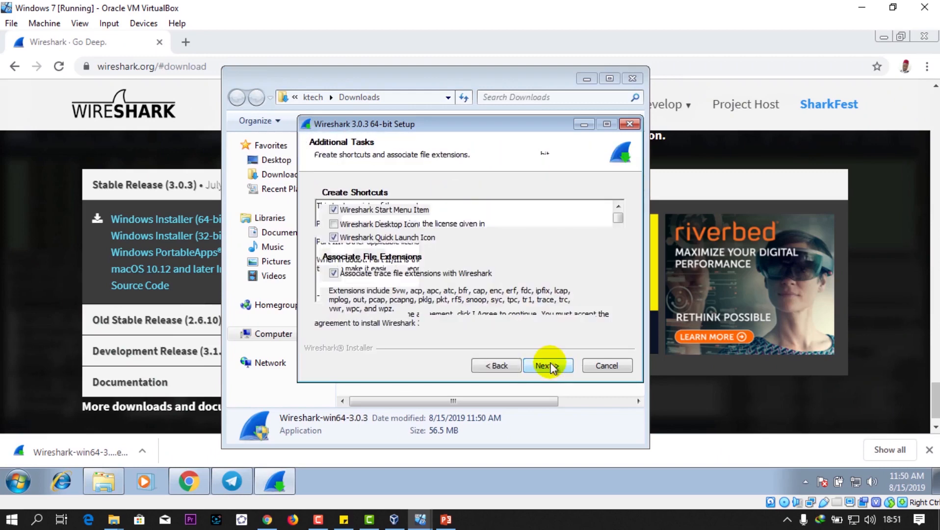
pyautogui.click(549, 365)
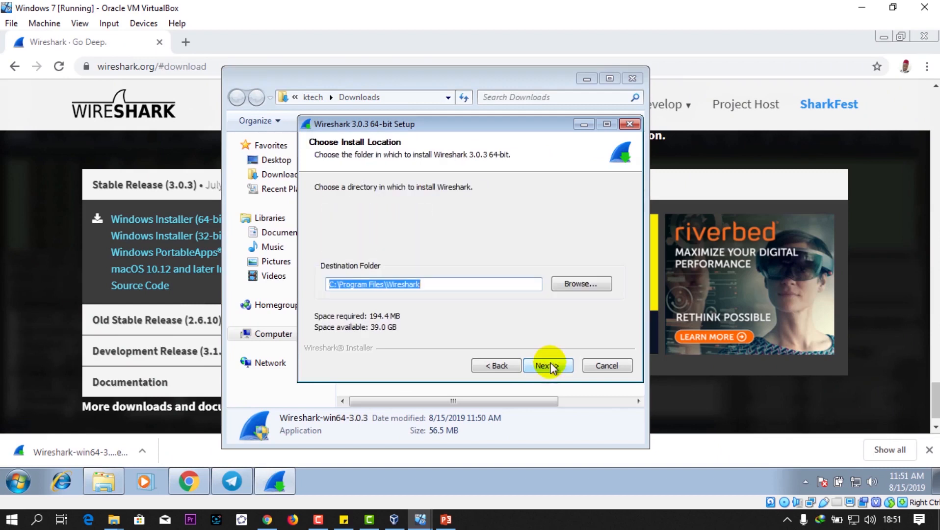
pyautogui.click(550, 366)
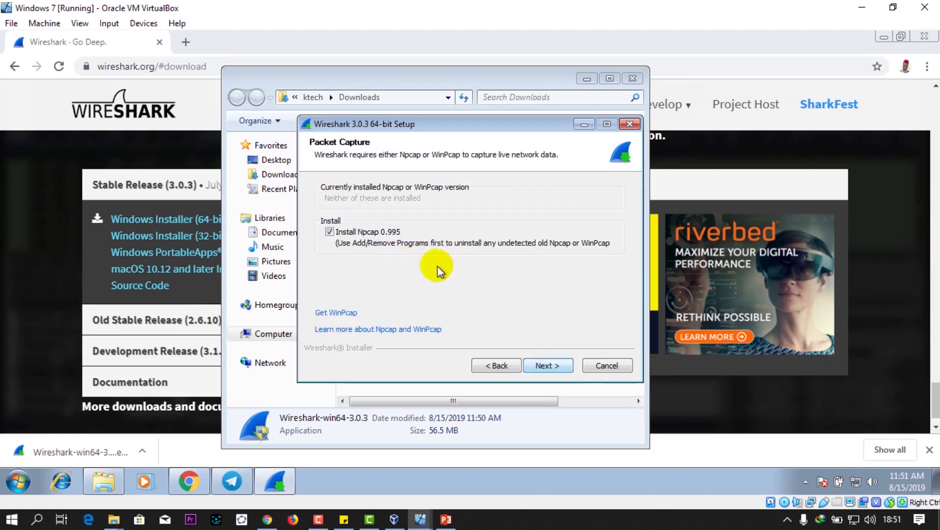
pyautogui.click(548, 366)
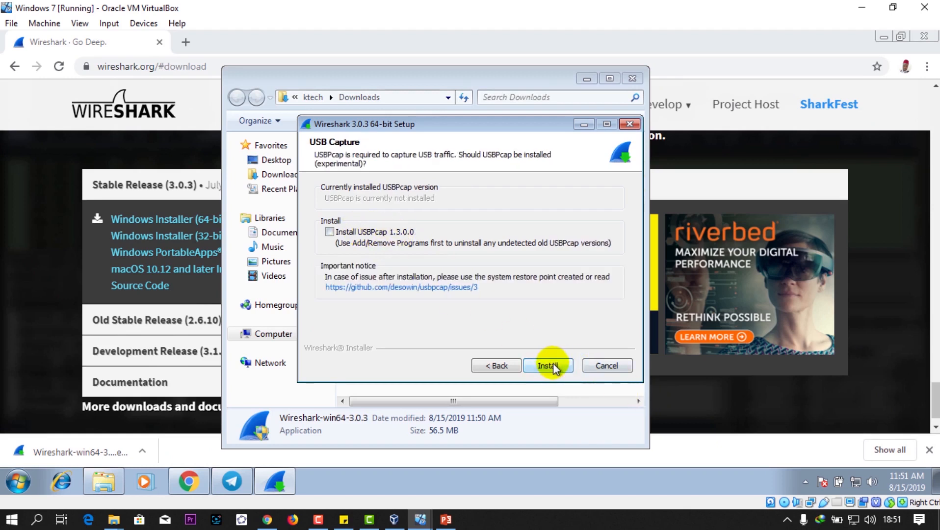
pyautogui.click(553, 364)
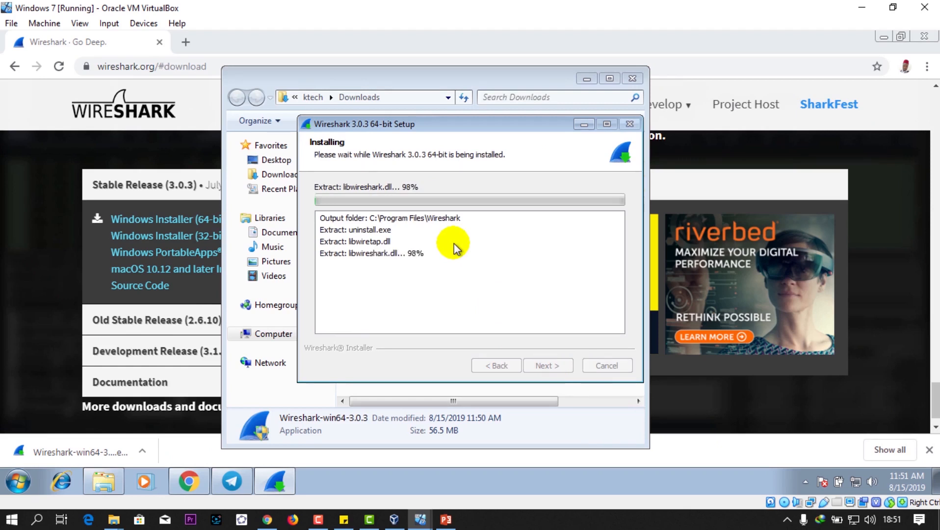
# - Clear the desktop around the running Wireshark setup by closing the Downloads folder and download bar and minimizing the browser
pyautogui.moveTo(265, 495)
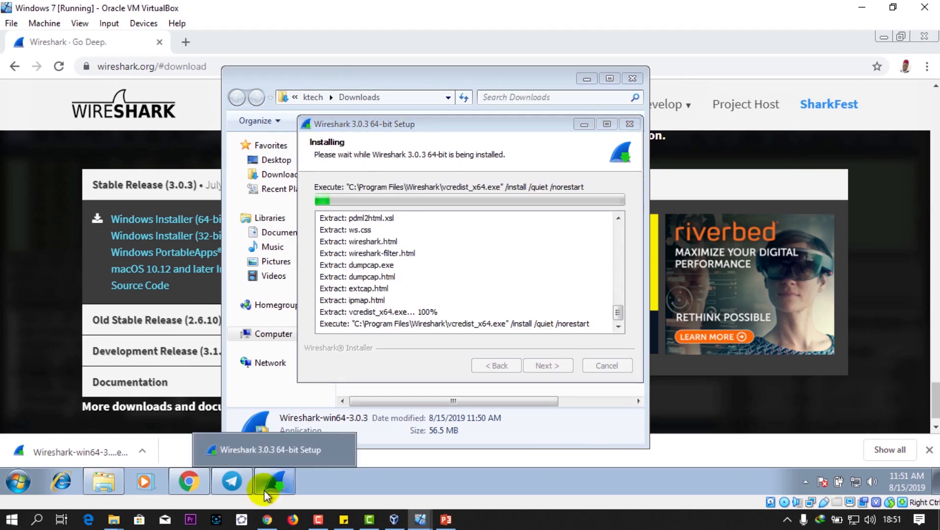
pyautogui.moveTo(401, 125); pyautogui.dragTo(499, 127)
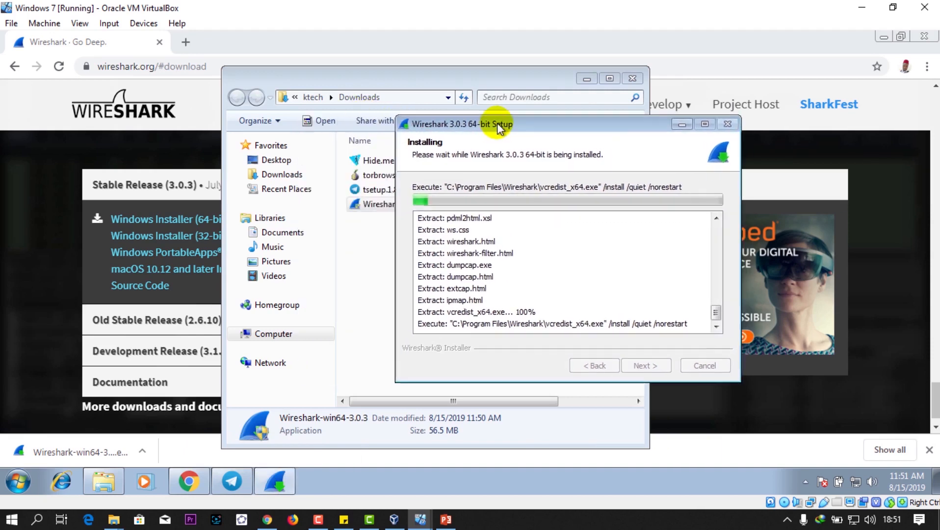
pyautogui.moveTo(346, 77); pyautogui.dragTo(261, 79)
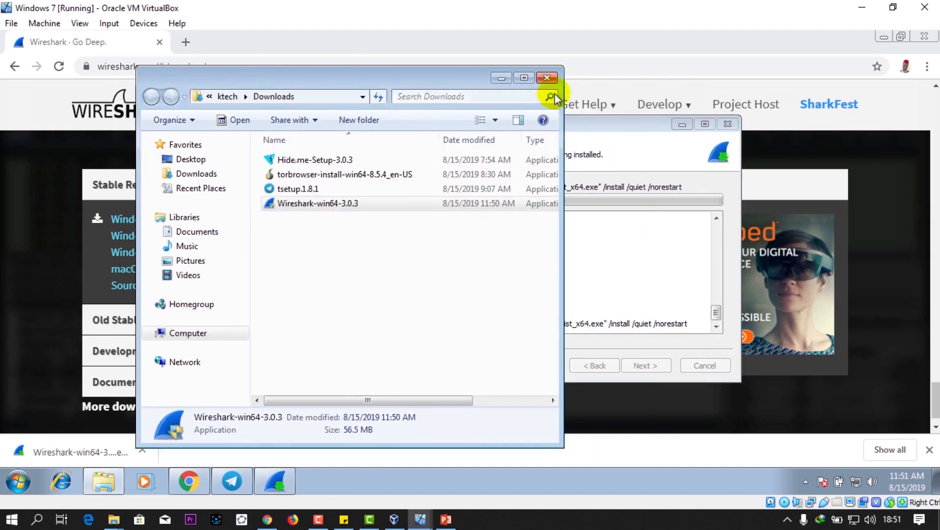
pyautogui.click(501, 78)
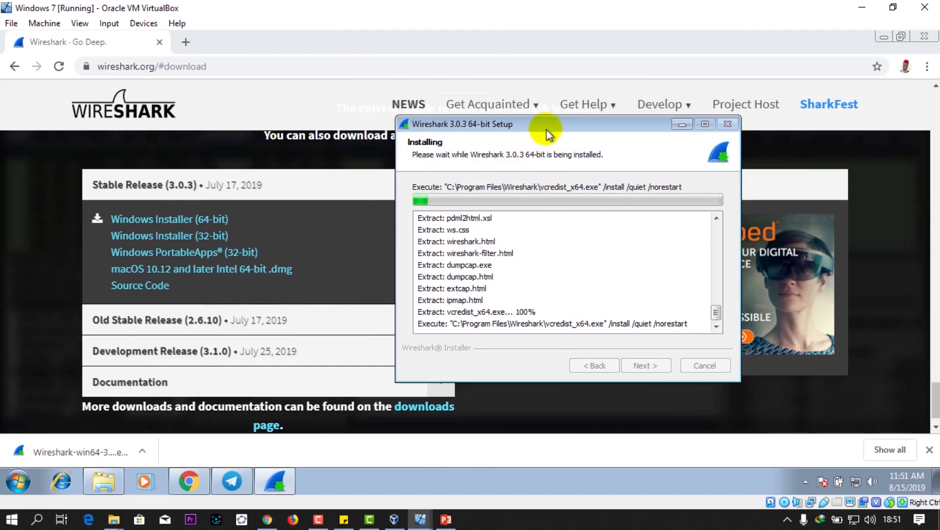
pyautogui.moveTo(555, 126); pyautogui.dragTo(520, 120)
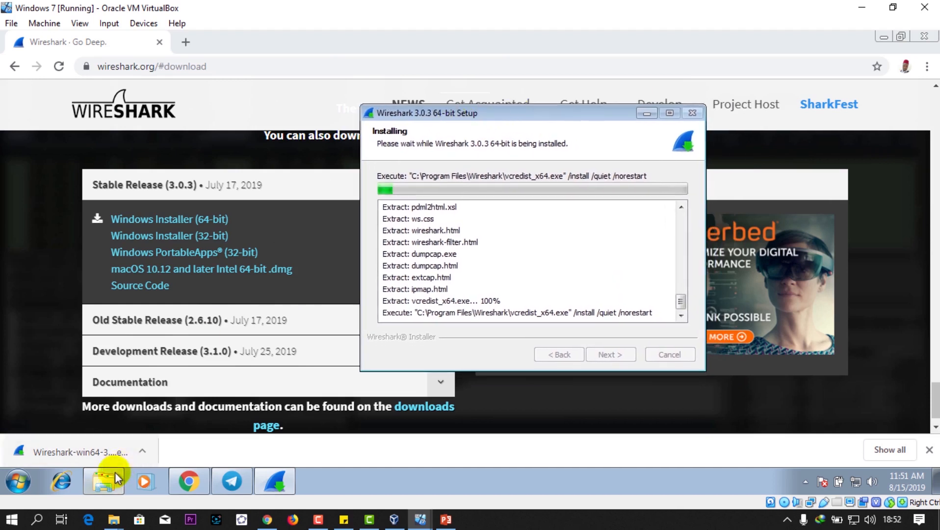
pyautogui.click(103, 480)
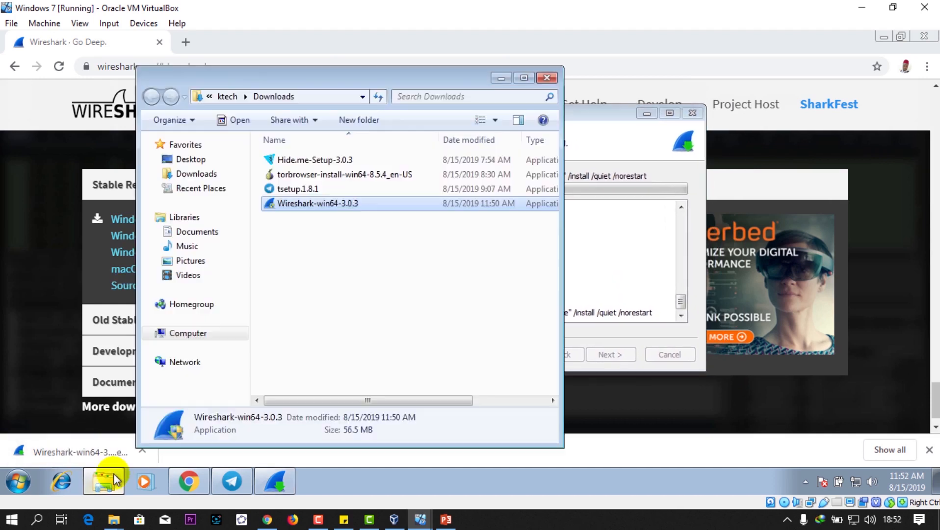
pyautogui.click(553, 77)
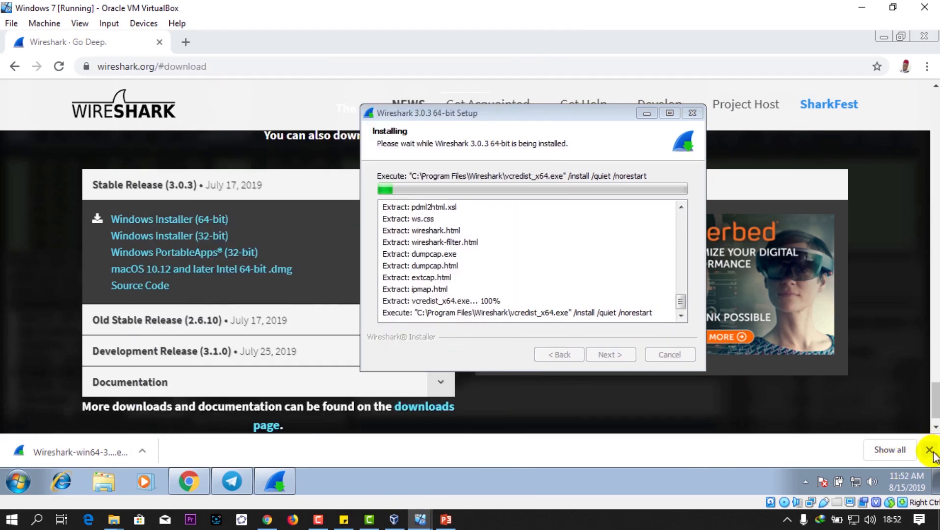
pyautogui.click(930, 451)
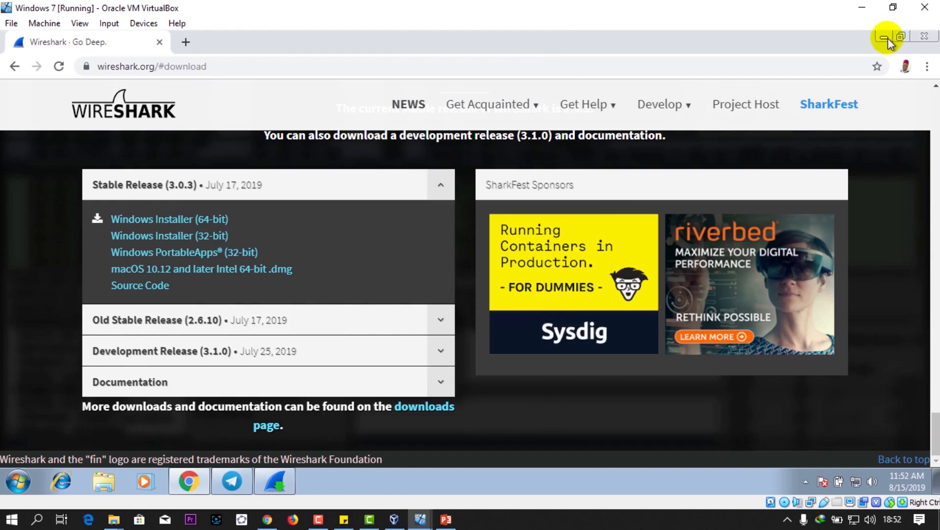
pyautogui.click(886, 37)
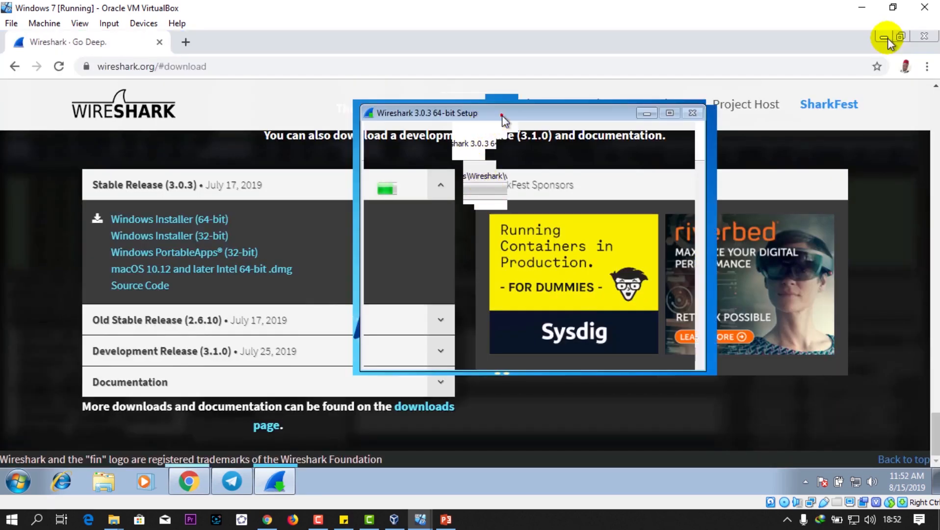
pyautogui.moveTo(503, 114); pyautogui.dragTo(350, 94)
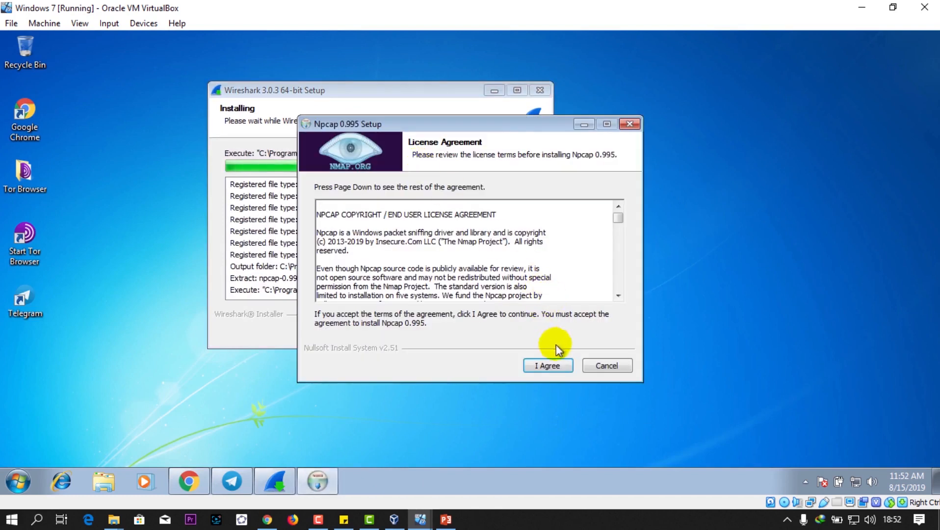
# - Accept the Npcap 0.995 license and install it with only loopback traffic support enabled, finishing its setup wizard
pyautogui.click(547, 367)
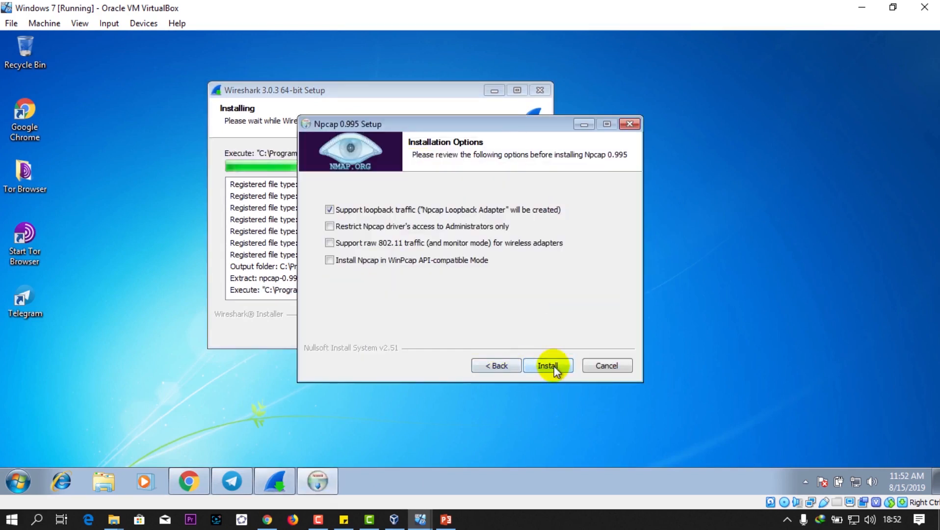
pyautogui.click(544, 369)
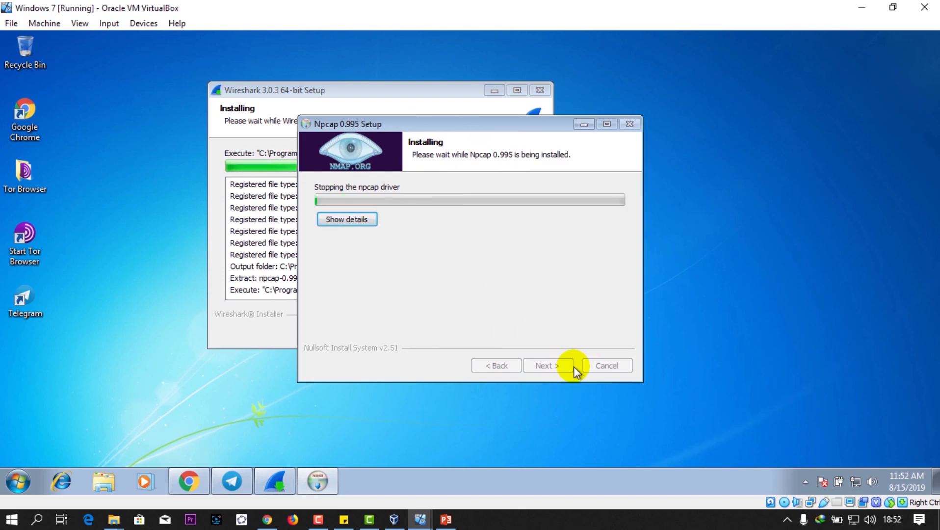
pyautogui.moveTo(450, 128); pyautogui.dragTo(569, 98)
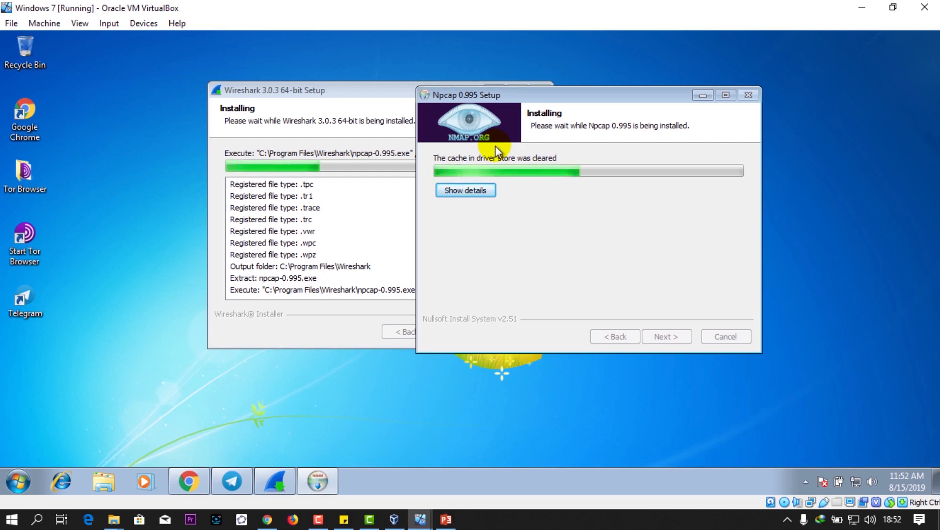
pyautogui.moveTo(580, 94); pyautogui.dragTo(712, 93)
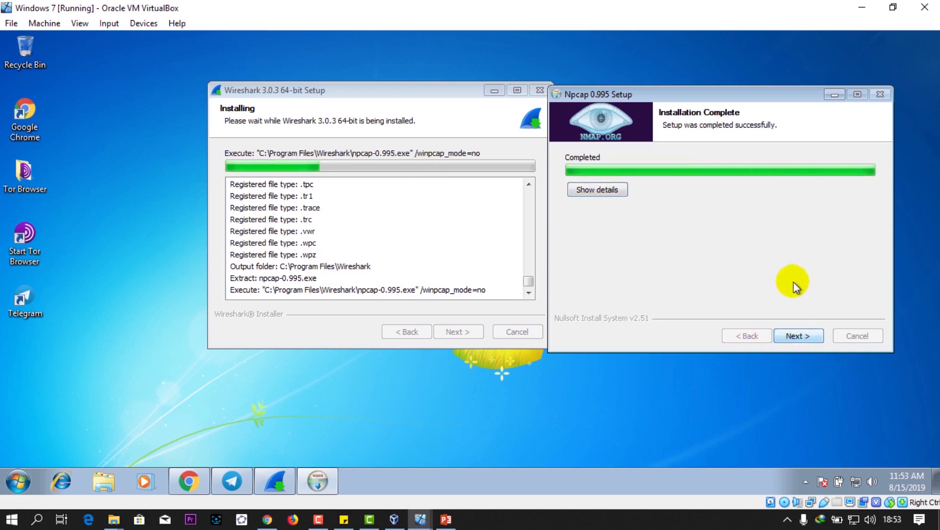
pyautogui.click(800, 336)
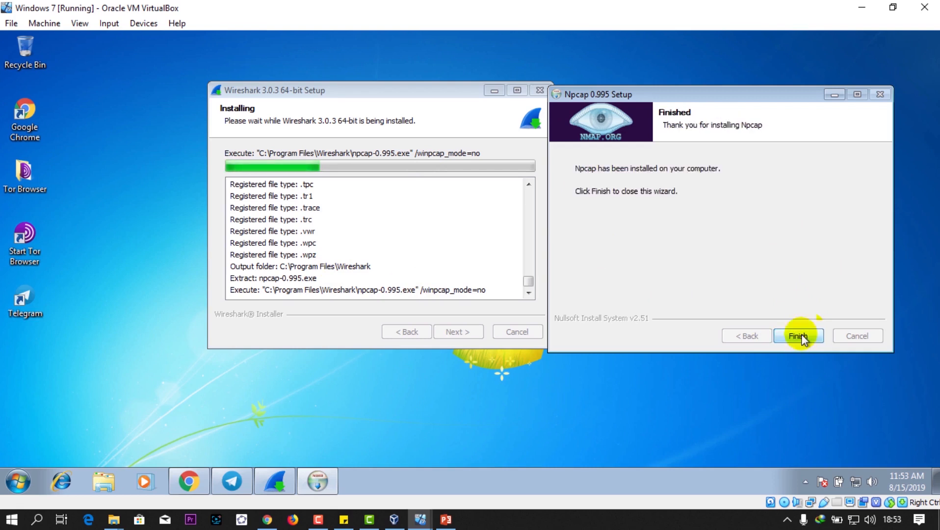
pyautogui.click(800, 336)
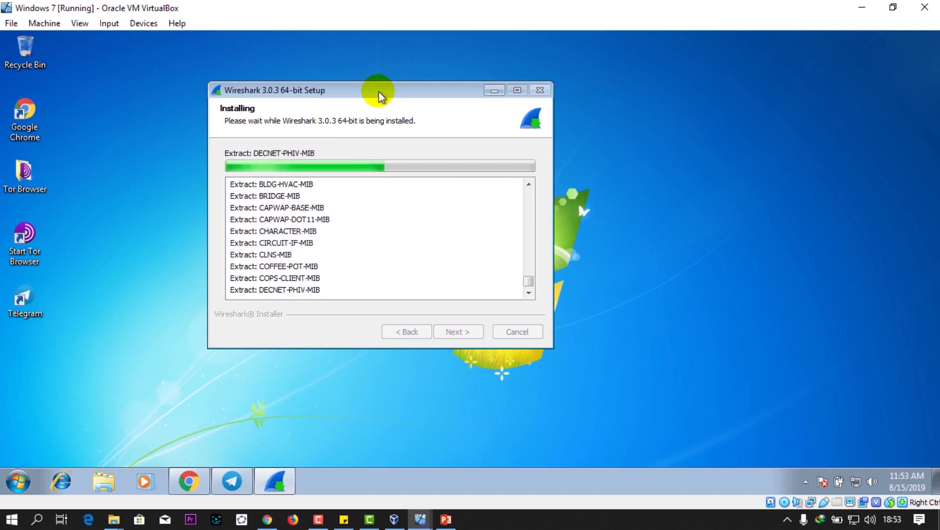
pyautogui.click(319, 519)
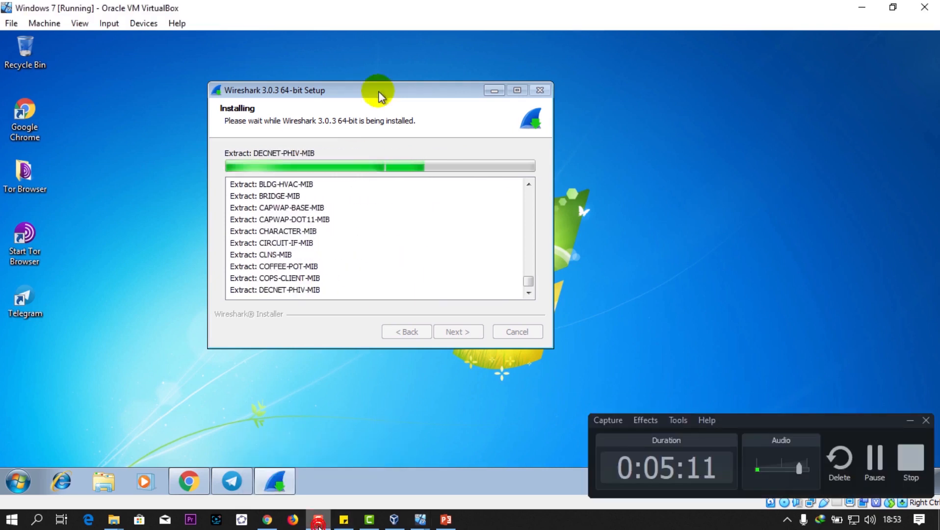
pyautogui.click(909, 419)
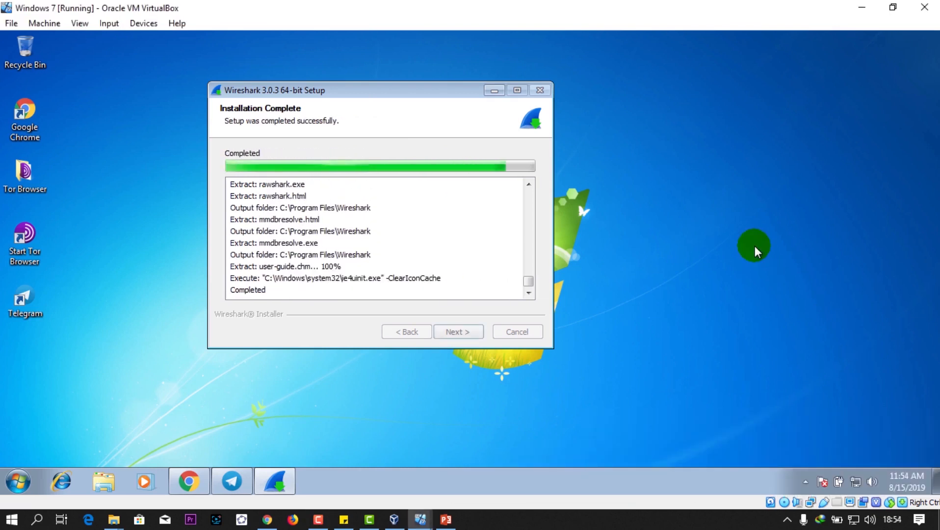
# - Finish the Wireshark 3.0.3 setup wizard with Run Wireshark 3.0.3 64-bit enabled and Show News left off
pyautogui.click(457, 330)
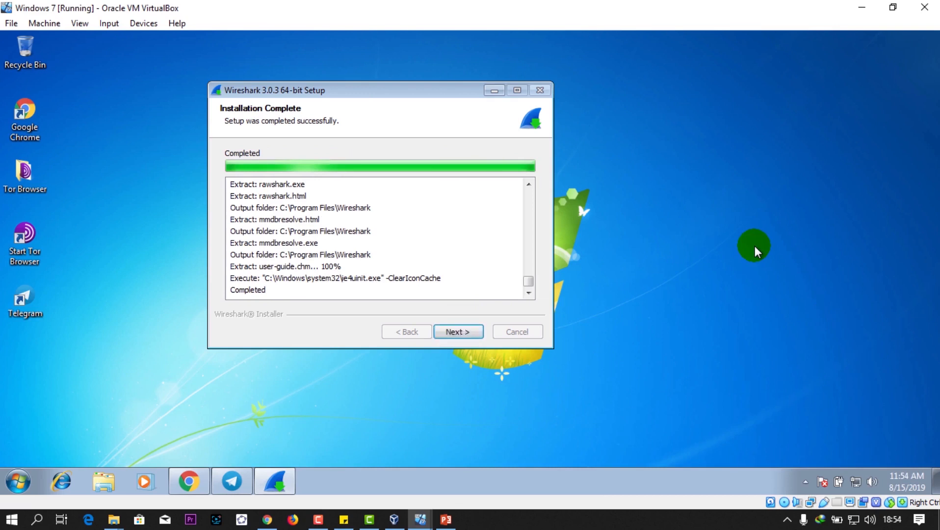
pyautogui.click(377, 204)
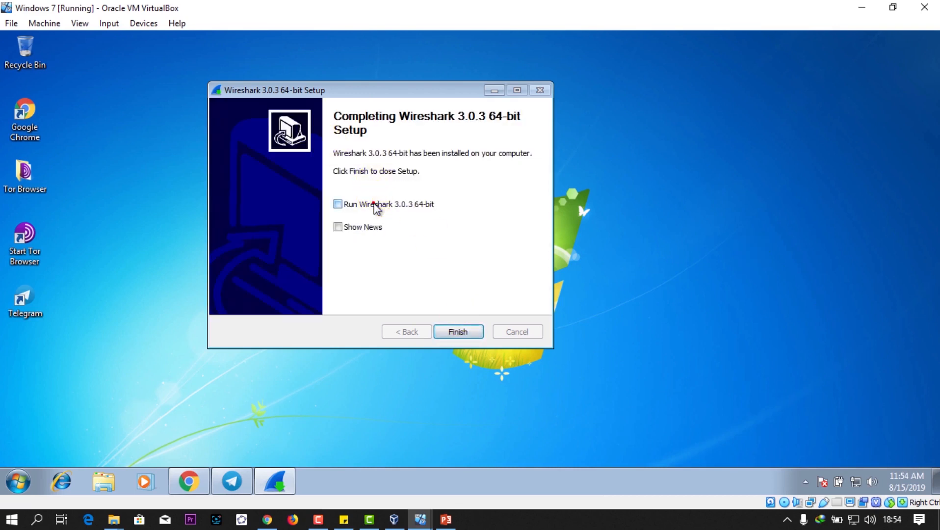
pyautogui.click(464, 331)
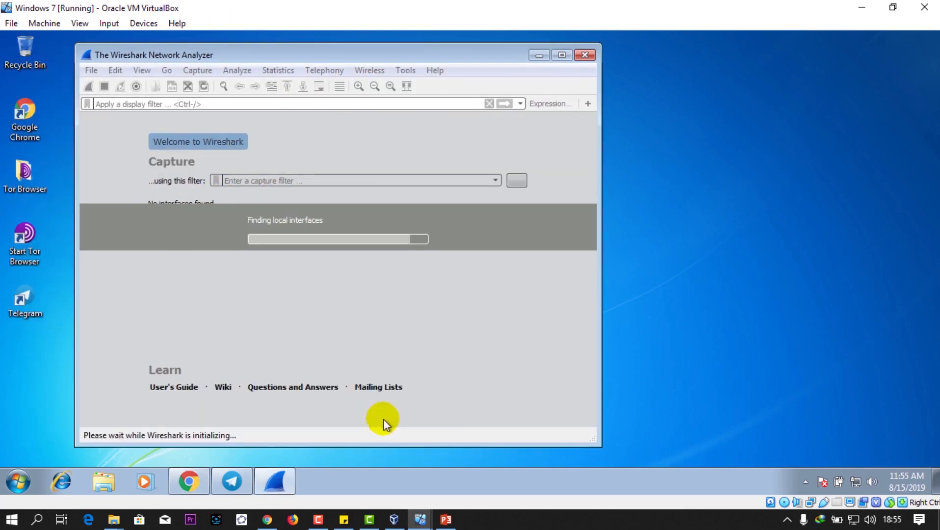
pyautogui.click(317, 519)
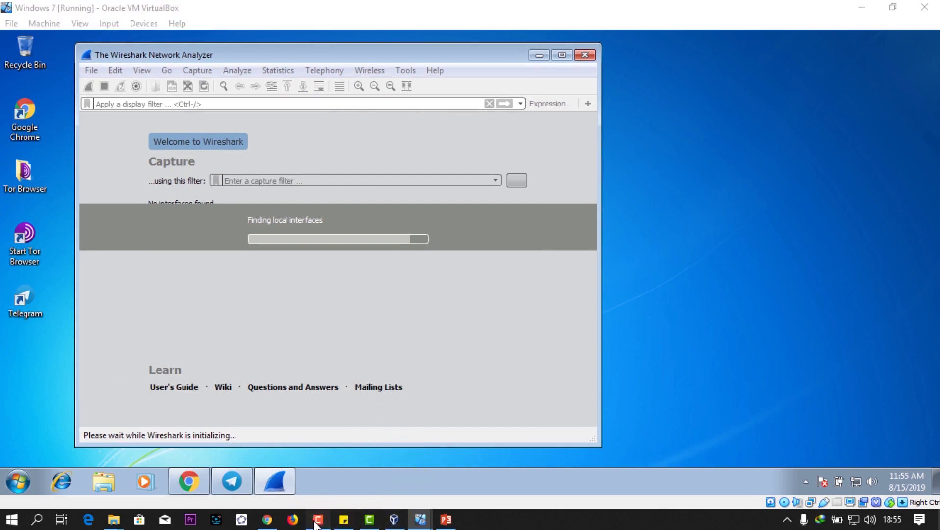
pyautogui.click(314, 522)
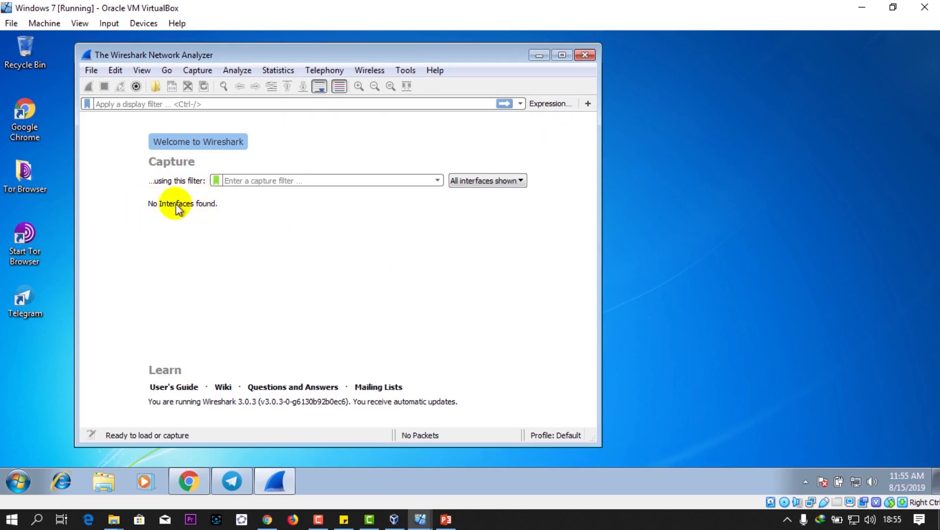
# - Minimize Wireshark and open winpcap.org in the Chrome window
pyautogui.click(544, 59)
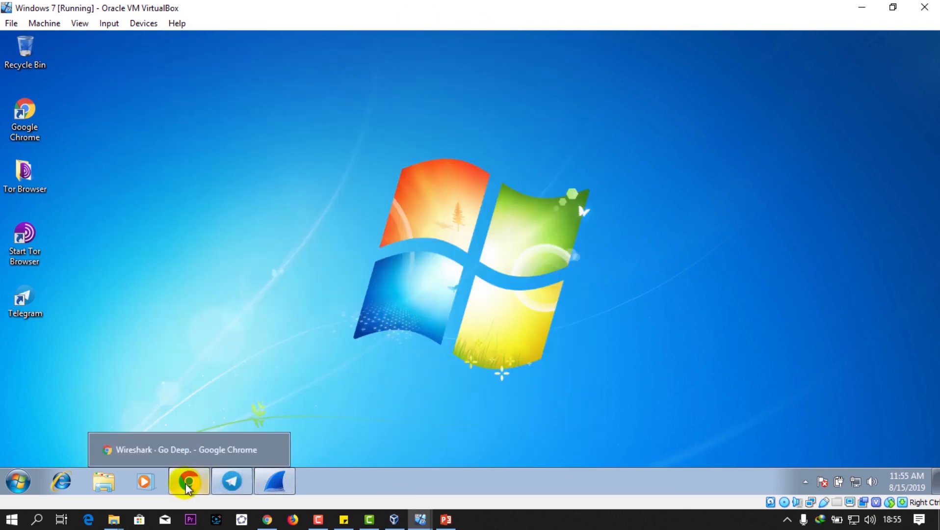
pyautogui.click(188, 481)
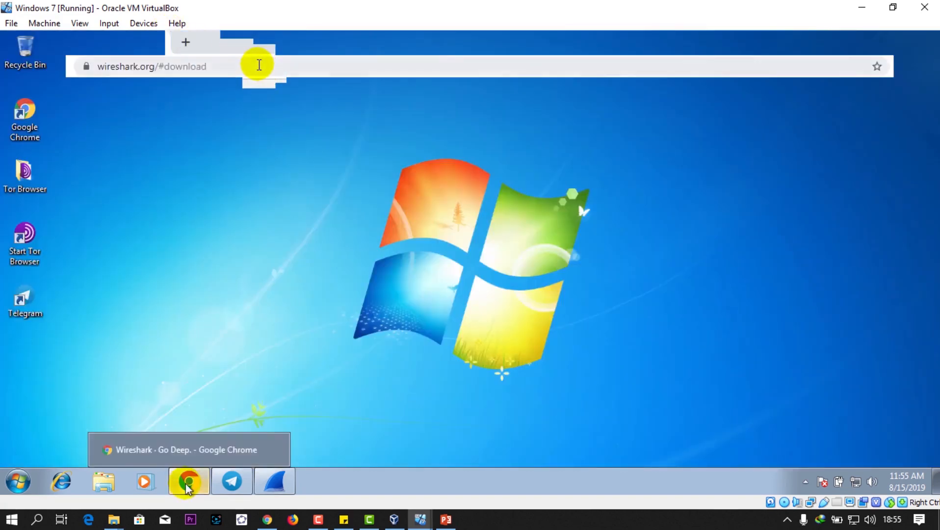
pyautogui.click(257, 65)
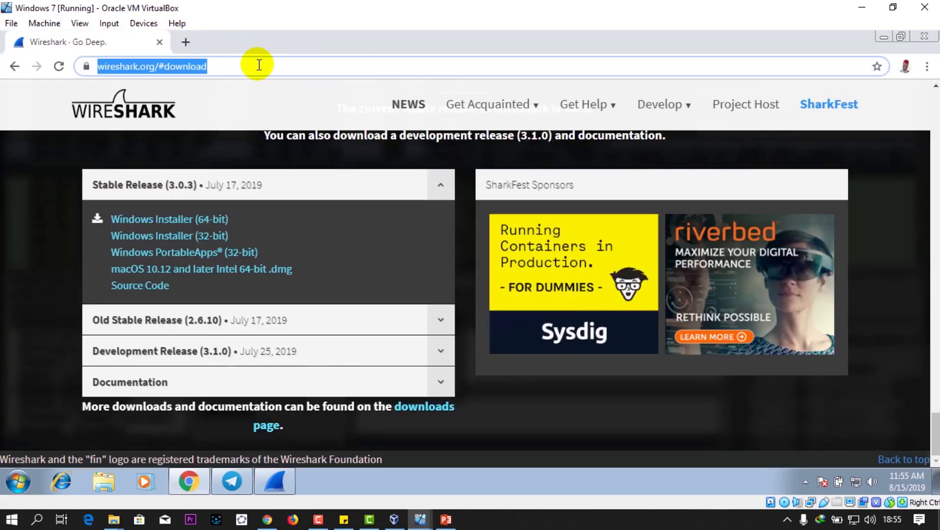
pyautogui.write('win')
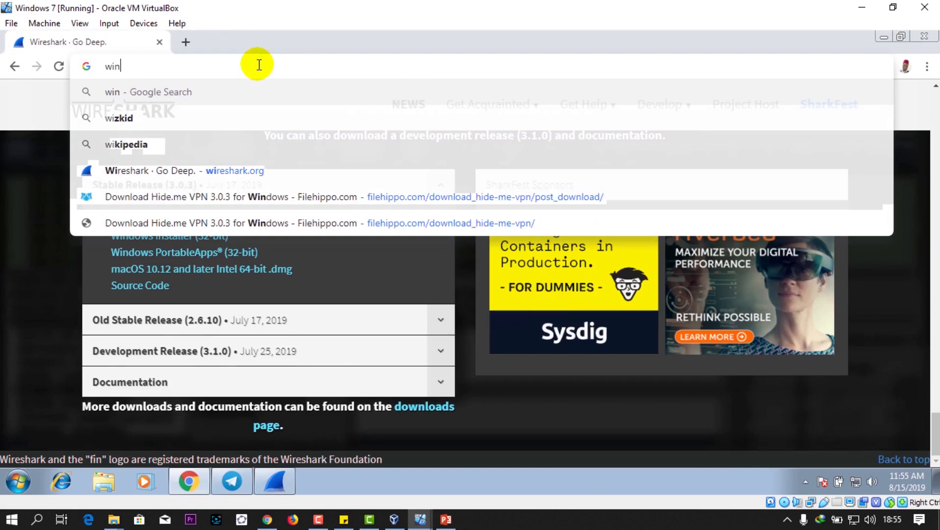
pyautogui.write('pca')
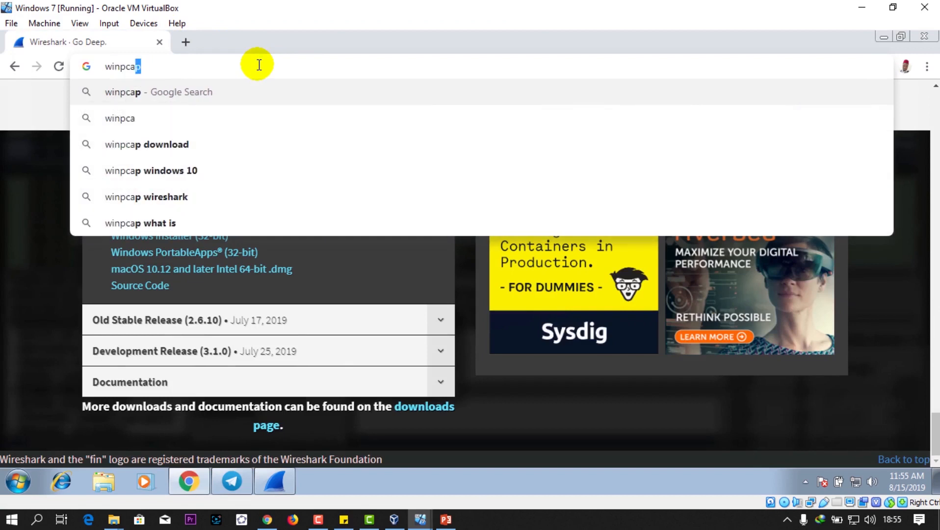
pyautogui.write('p.or')
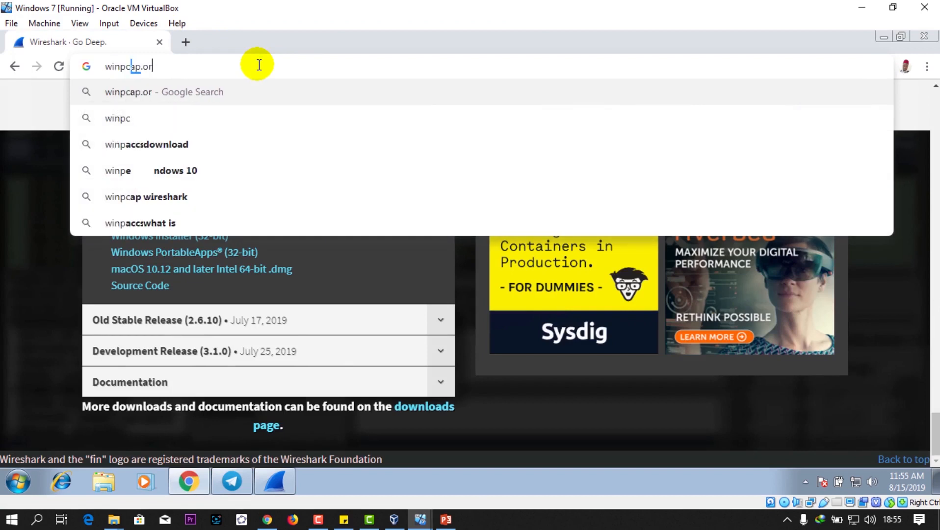
pyautogui.write('g')
pyautogui.press('Return')
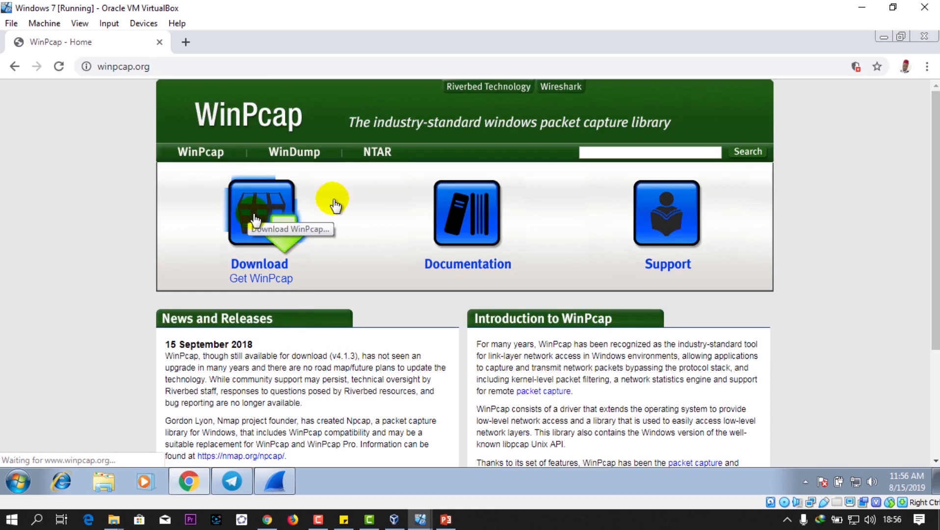
# - Download the WinPcap version 4.1.3 Installer for Windows from the site's download page
pyautogui.click(254, 219)
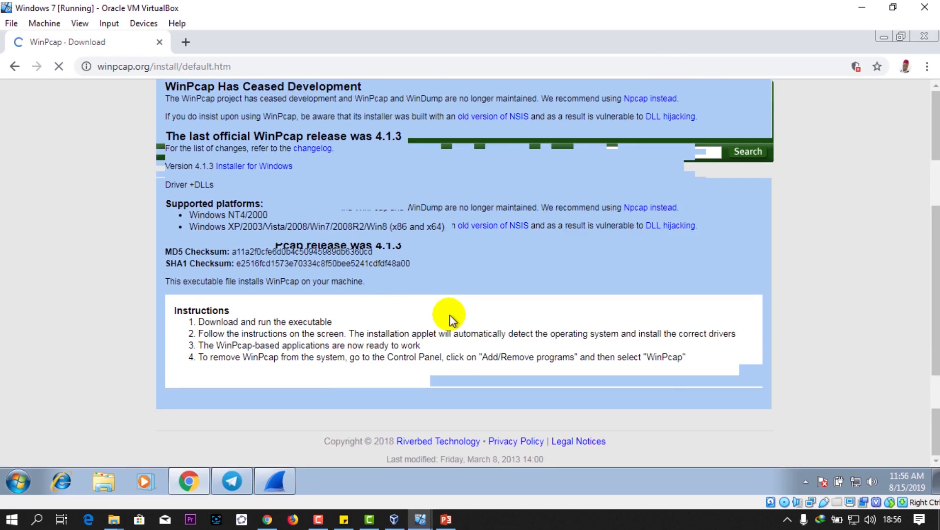
pyautogui.scroll(-1, 449, 314)
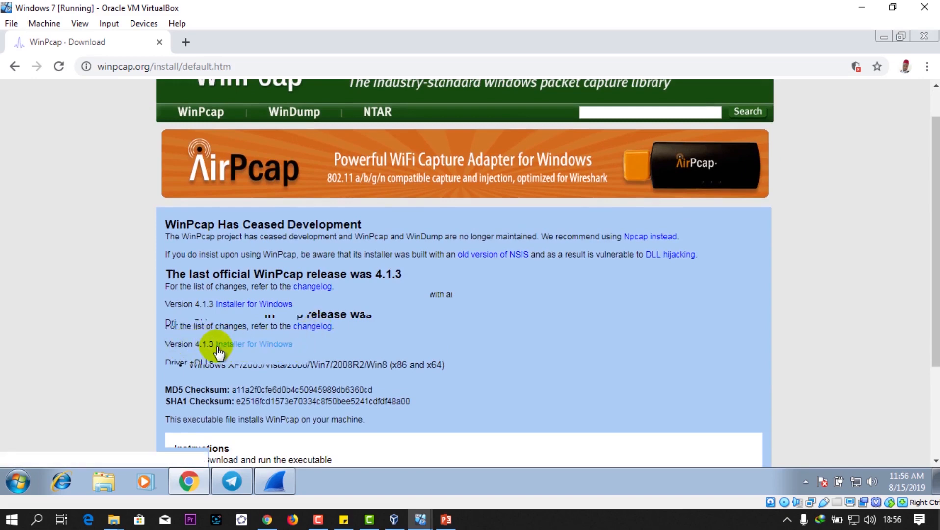
pyautogui.click(250, 345)
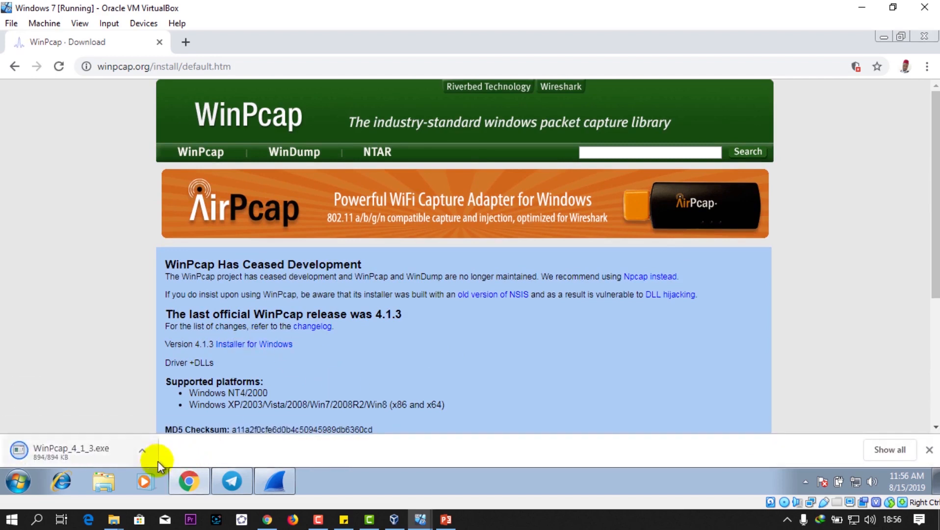
# - Try to show the WinPcap_4_1_3.exe download in its folder, minimizing the browser to look for it
pyautogui.click(143, 450)
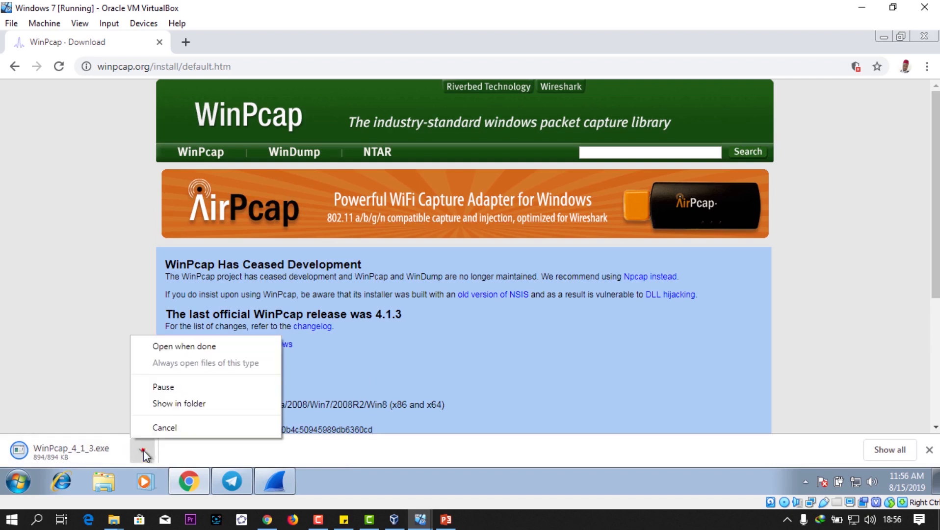
pyautogui.click(187, 404)
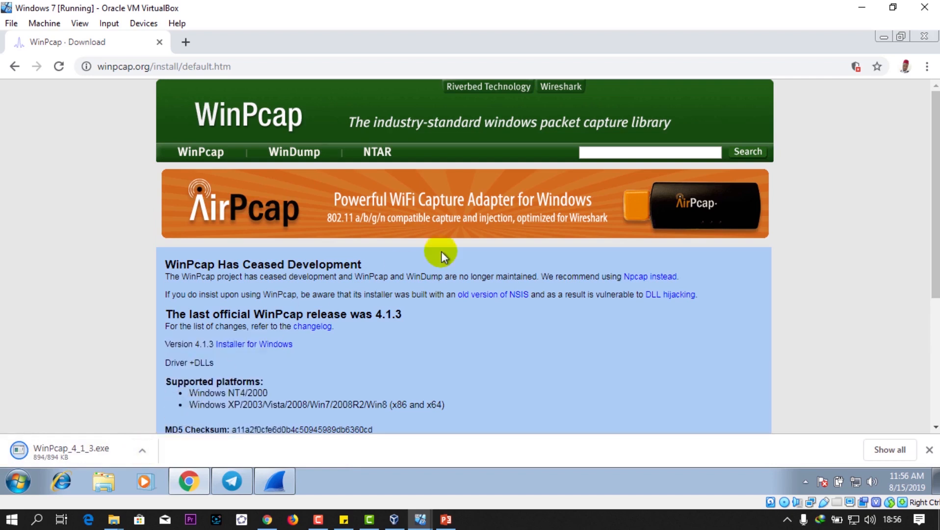
pyautogui.click(884, 38)
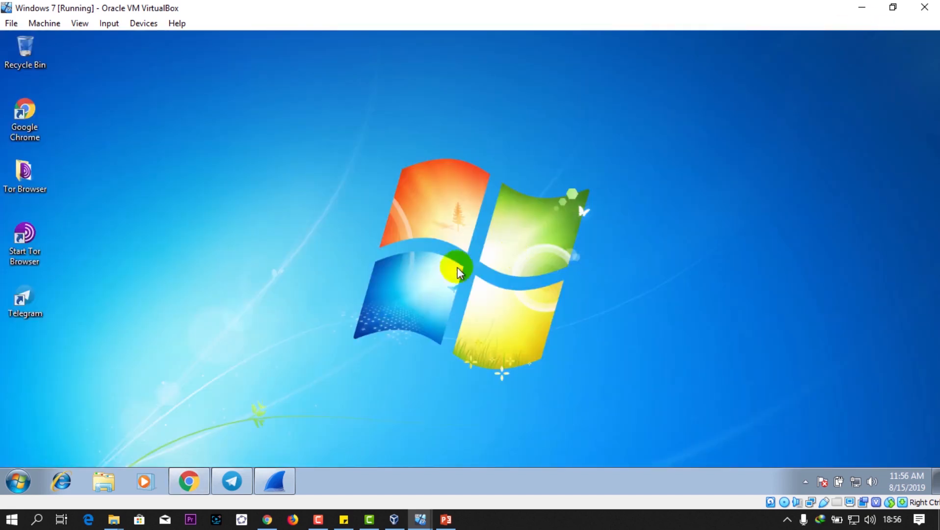
# - Show the downloaded WinPcap_4_1_3.exe in its folder, minimize the browser and move the Downloads window toward the desktop's centre
pyautogui.click(189, 475)
pyautogui.click(142, 451)
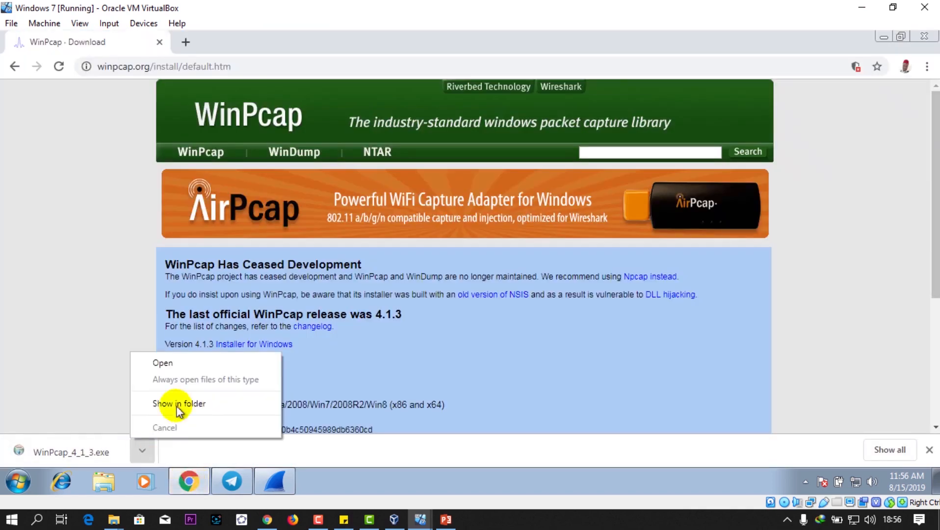
pyautogui.click(178, 407)
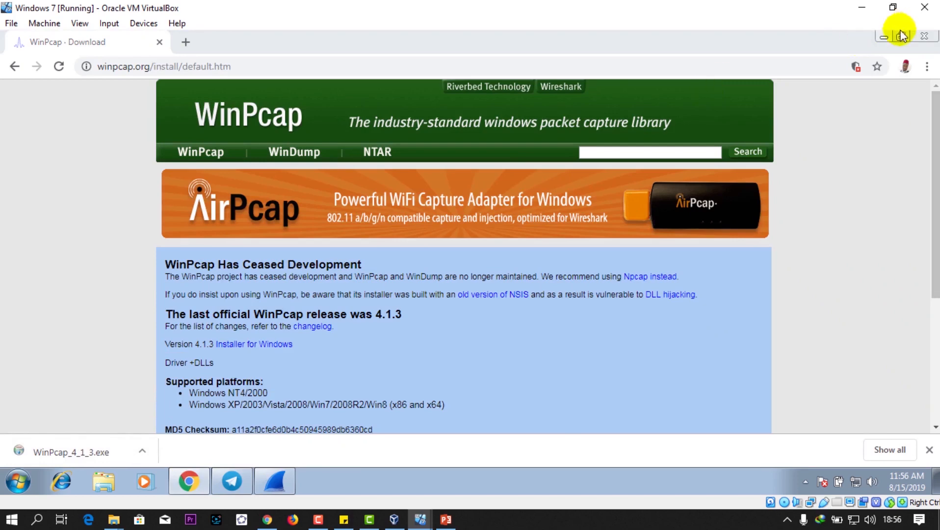
pyautogui.click(884, 35)
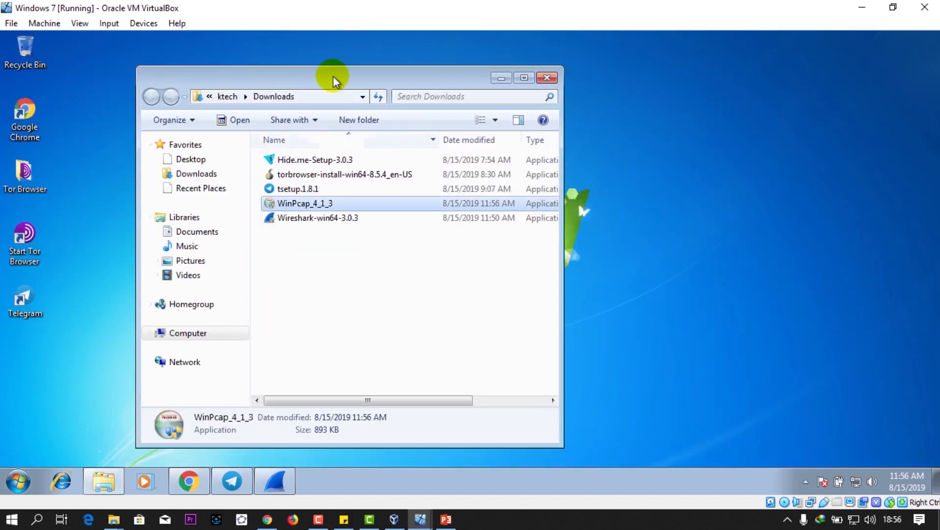
pyautogui.moveTo(329, 77); pyautogui.dragTo(515, 78)
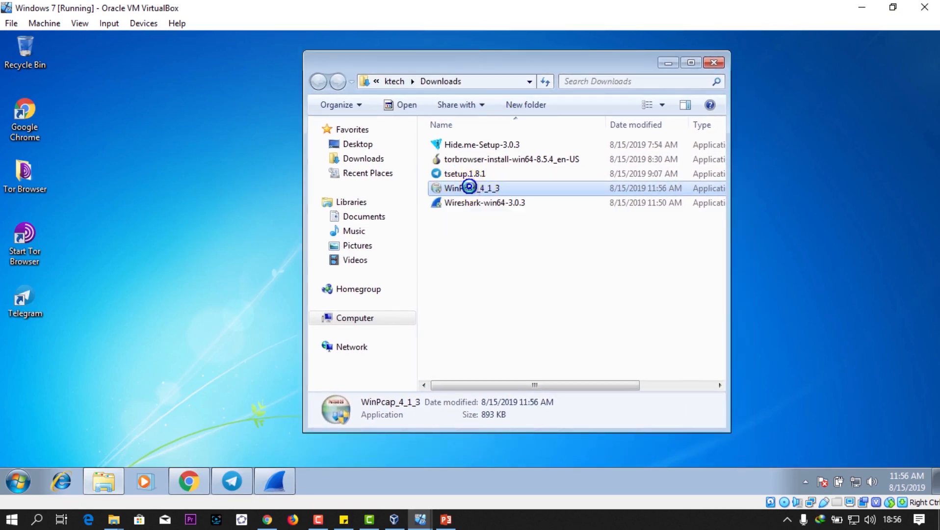
# - Set the WinPcap_4_1_3 file's properties to run in compatibility mode for Windows 7 and apply the change
pyautogui.rightClick(470, 187)
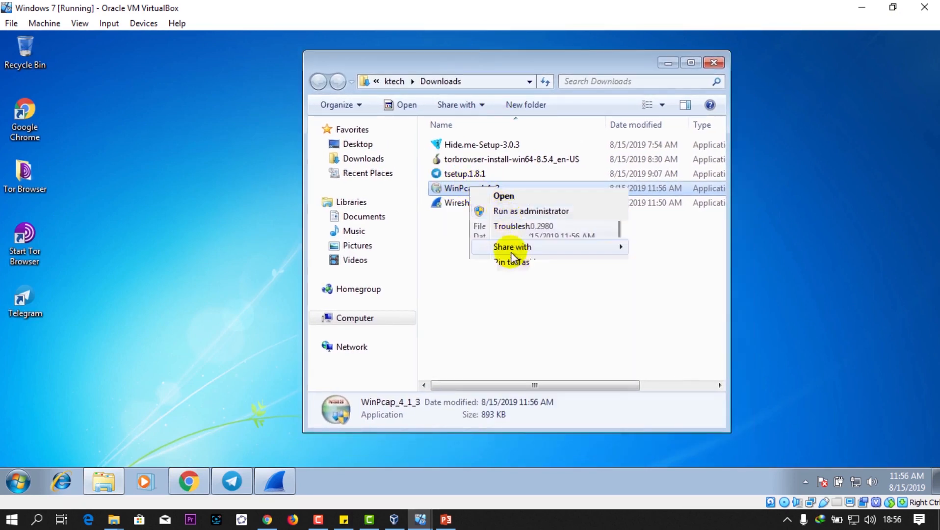
pyautogui.click(521, 421)
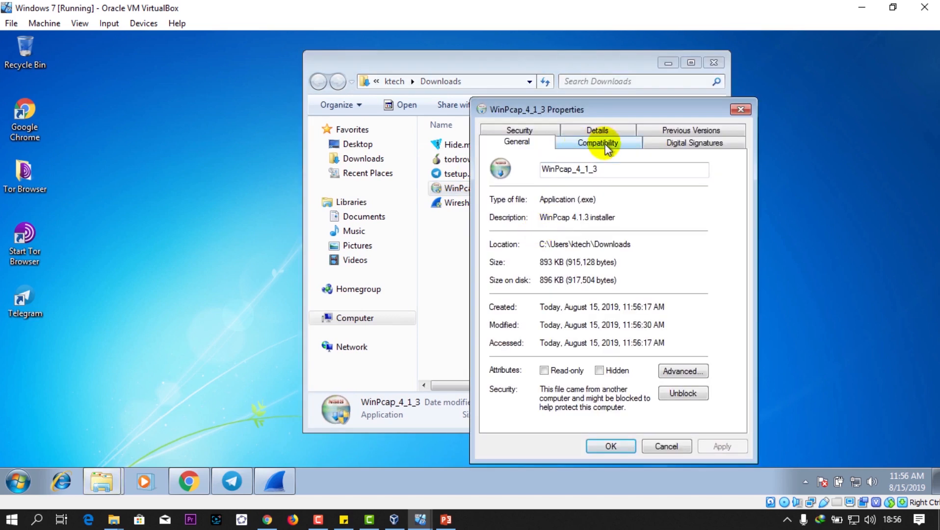
pyautogui.click(603, 142)
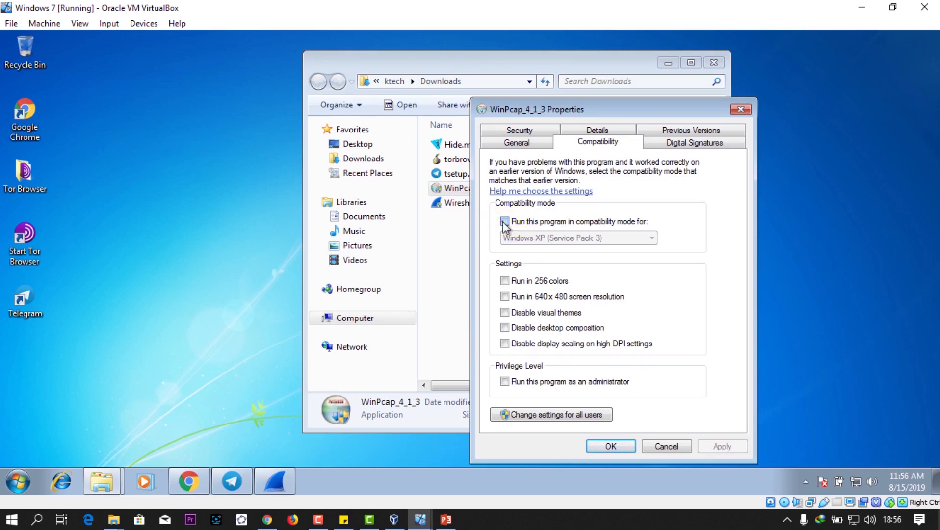
pyautogui.click(504, 221)
pyautogui.click(575, 239)
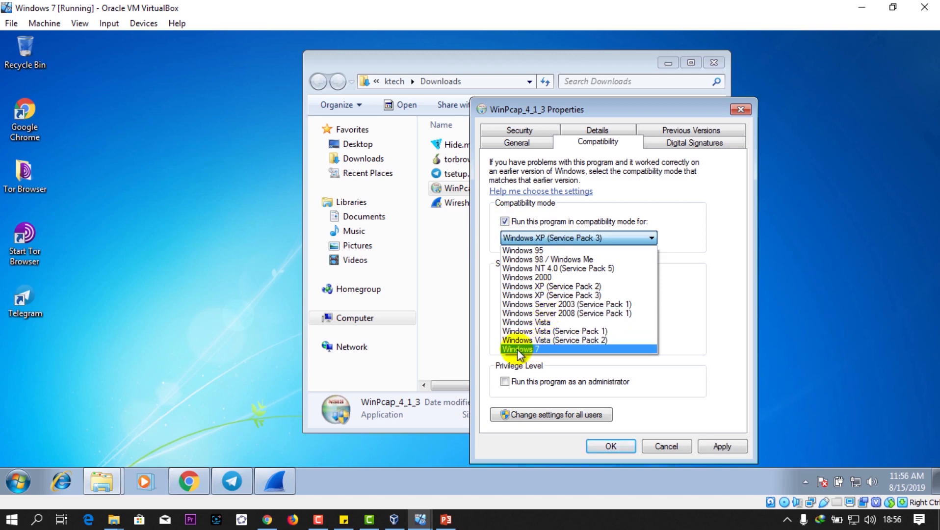
pyautogui.click(531, 349)
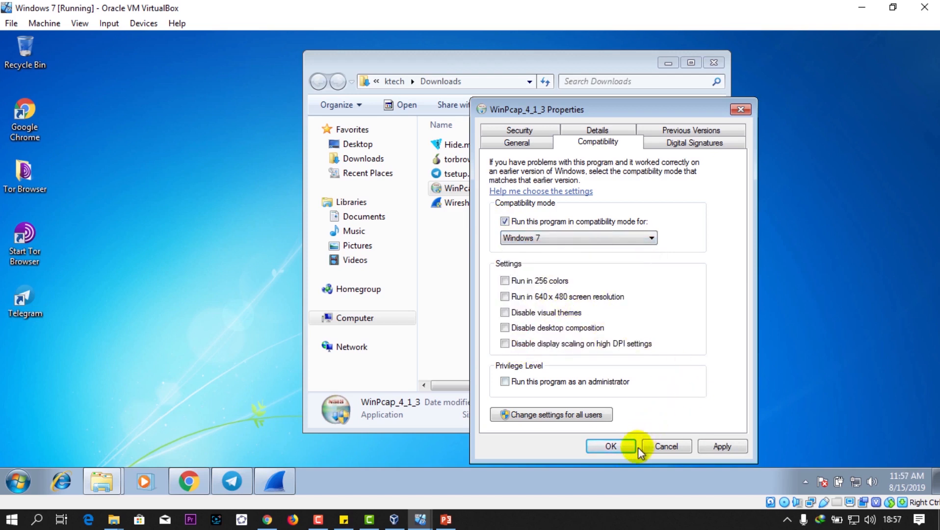
pyautogui.click(710, 446)
pyautogui.click(613, 446)
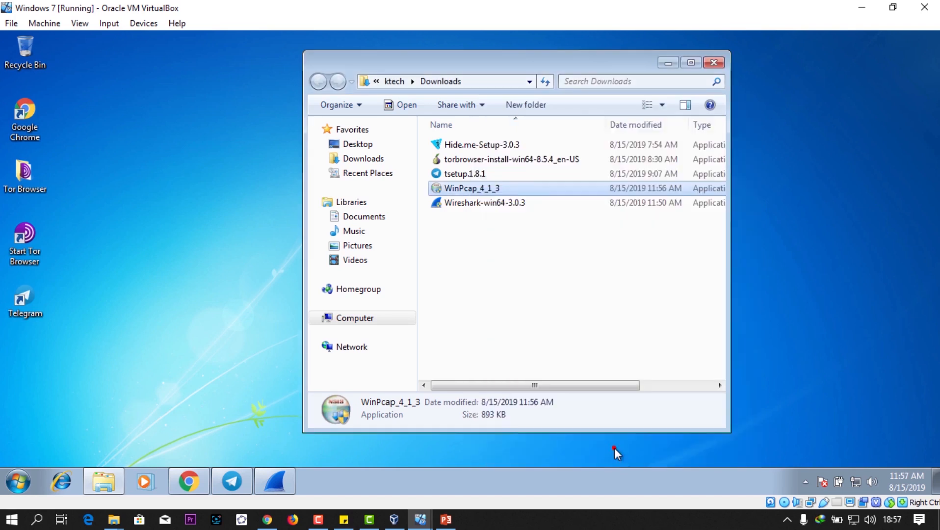
# - Run WinPcap_4_1_3 as administrator and allow it to make changes to the computer
pyautogui.rightClick(491, 190)
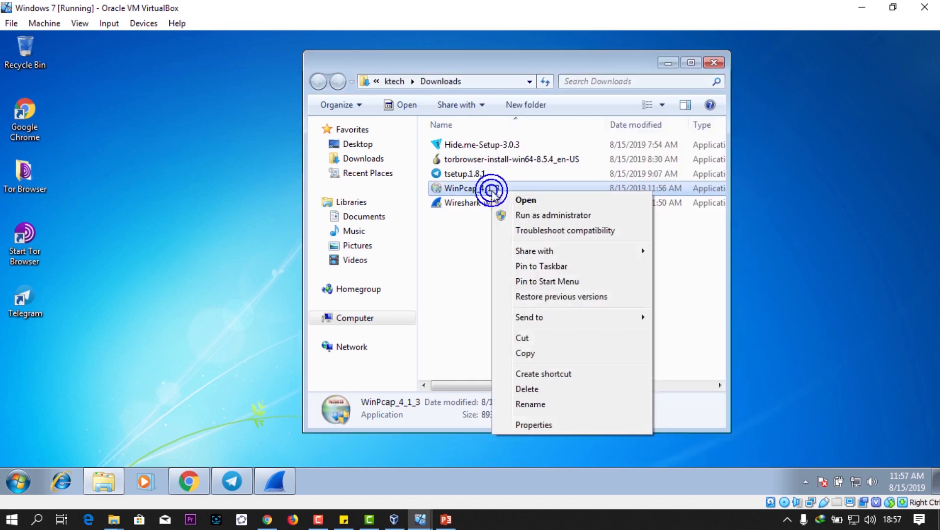
pyautogui.click(535, 216)
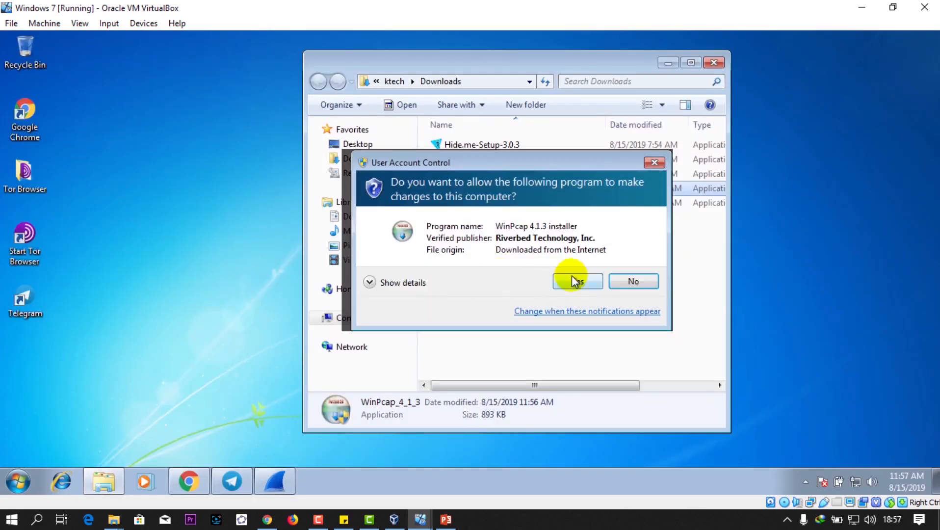
pyautogui.click(567, 276)
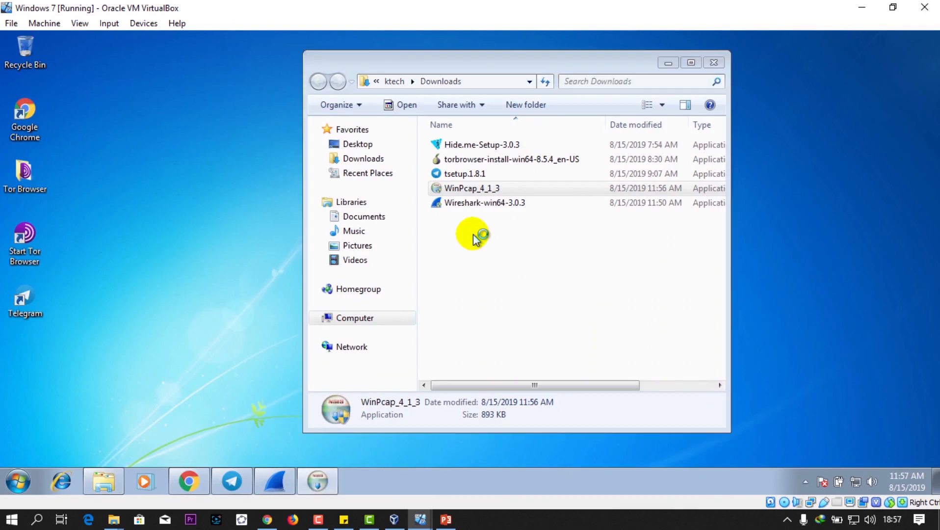
# - Accept the WinPcap 4.1.3 license agreement and install it with the default options, finishing its setup wizard
pyautogui.click(558, 367)
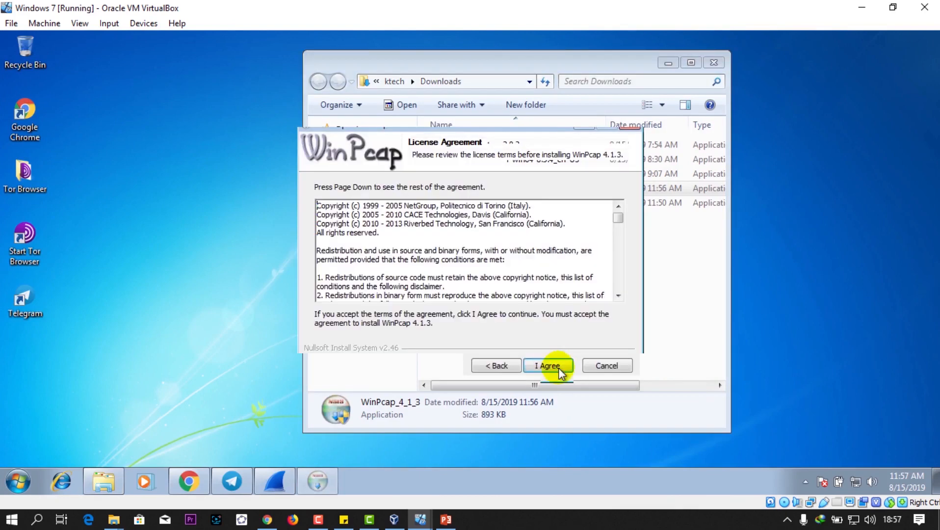
pyautogui.click(559, 367)
pyautogui.click(559, 366)
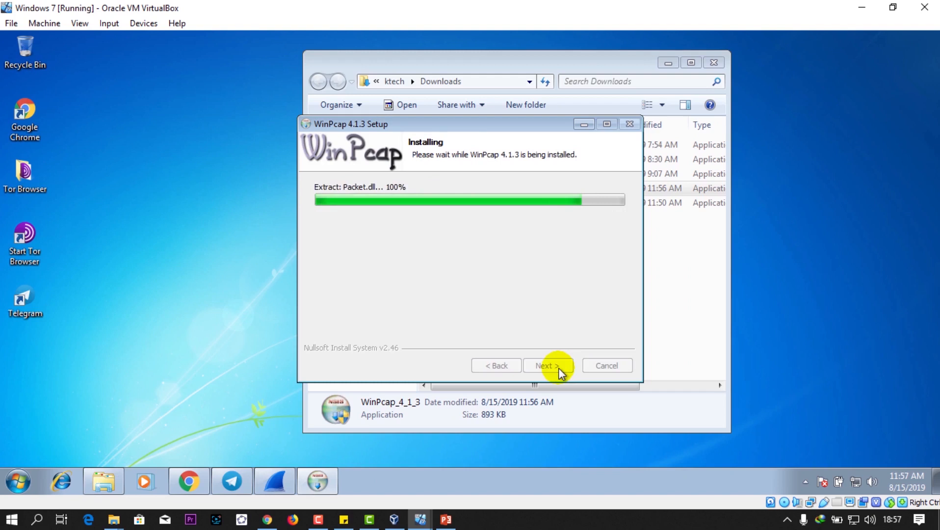
pyautogui.click(565, 368)
# - Close the Downloads folder and bring the minimized Wireshark window back up
pyautogui.click(714, 63)
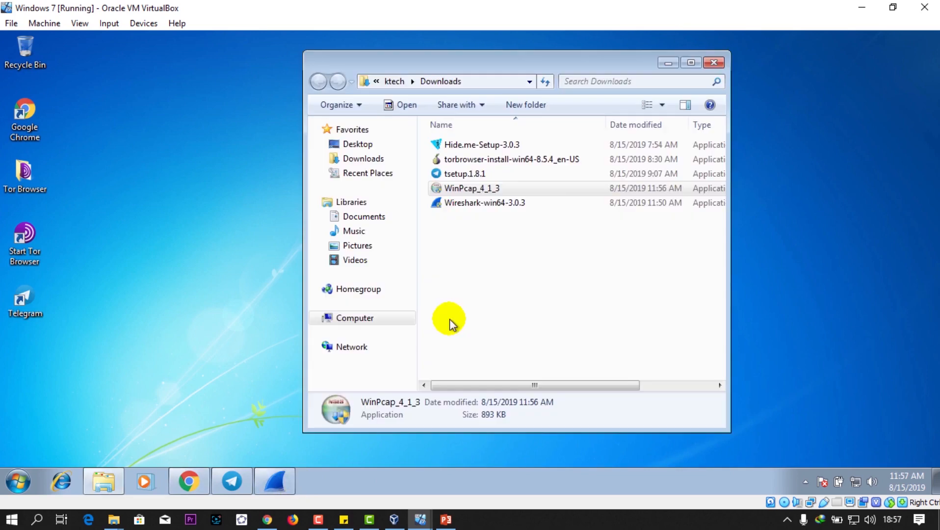
pyautogui.click(289, 483)
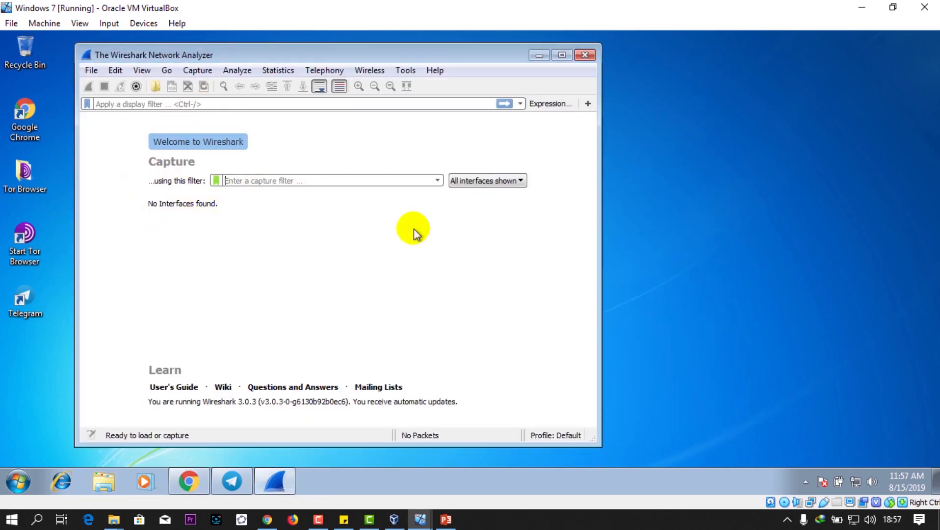
# - Close Wireshark and relaunch it in the Windows 7 virtual machine by searching the installed programs for "wire"
pyautogui.click(587, 55)
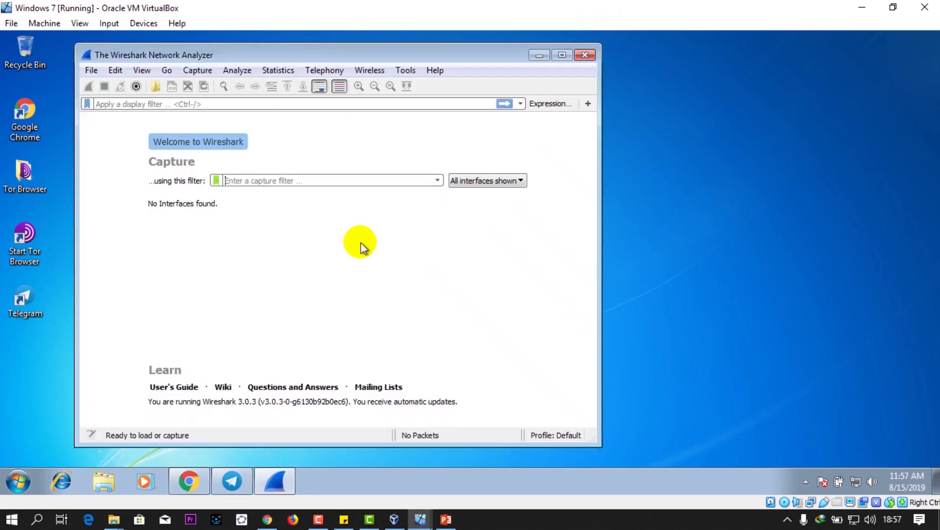
pyautogui.press('super')
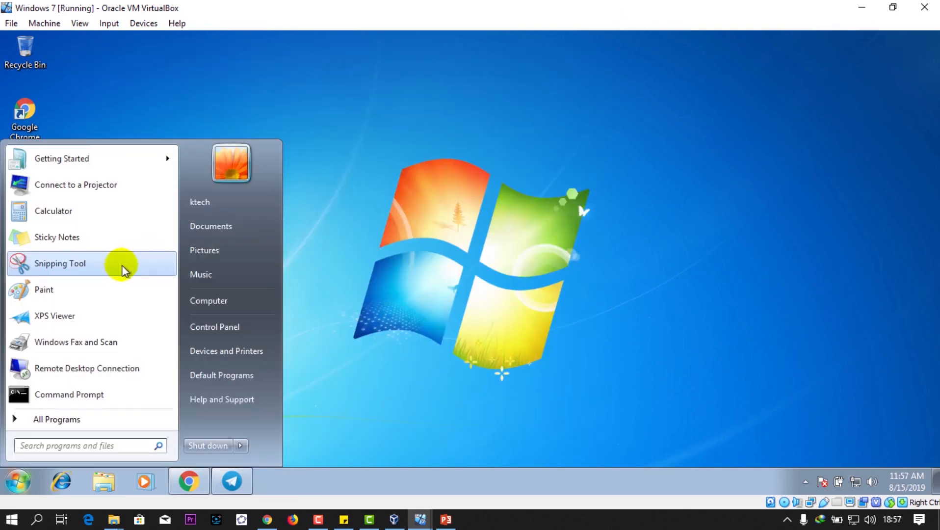
pyautogui.click(88, 264)
pyautogui.press('super')
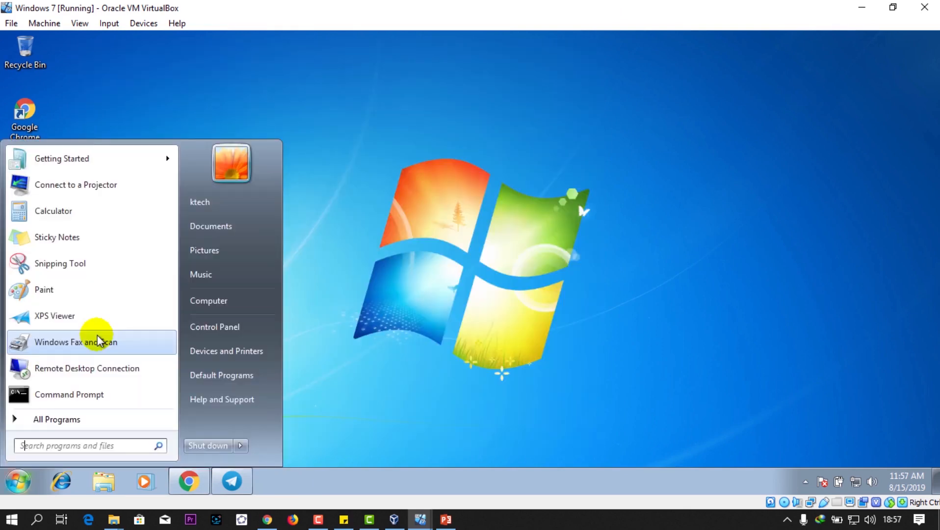
pyautogui.write('wire')
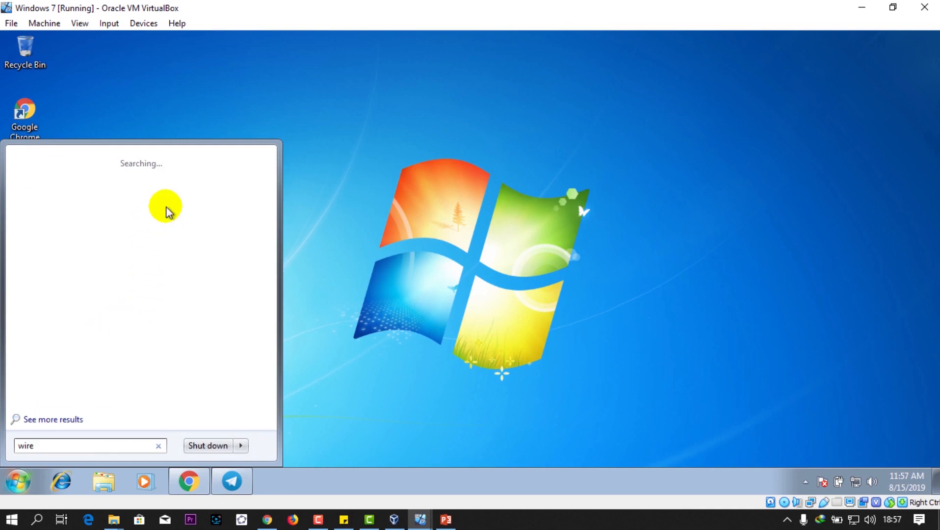
pyautogui.click(50, 181)
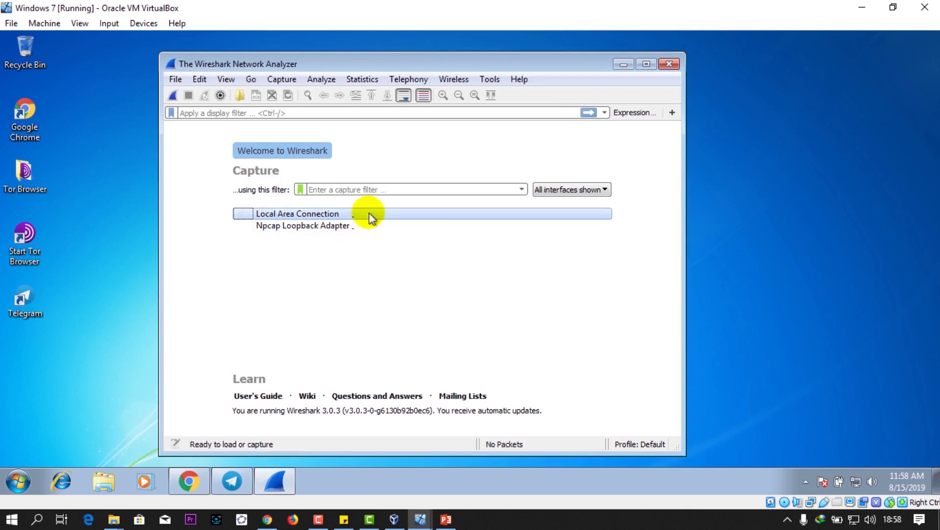
# - Start a live capture on the Local Area Connection interface and maximize the Wireshark window
pyautogui.doubleClick(304, 214)
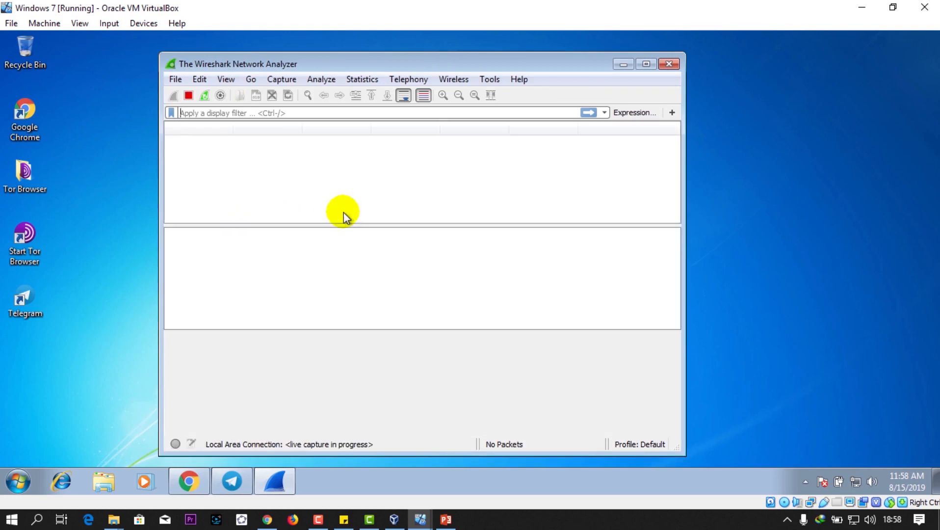
pyautogui.click(646, 65)
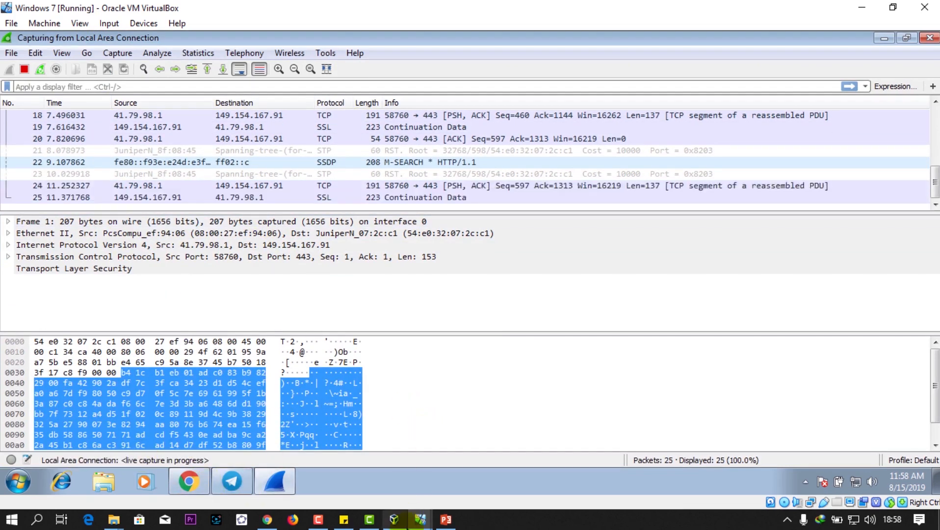
# - Switch to the Kali Linux virtual machine, run ifconfig in the terminal and highlight the eth0 inet address
pyautogui.moveTo(425, 516)
pyautogui.click(477, 468)
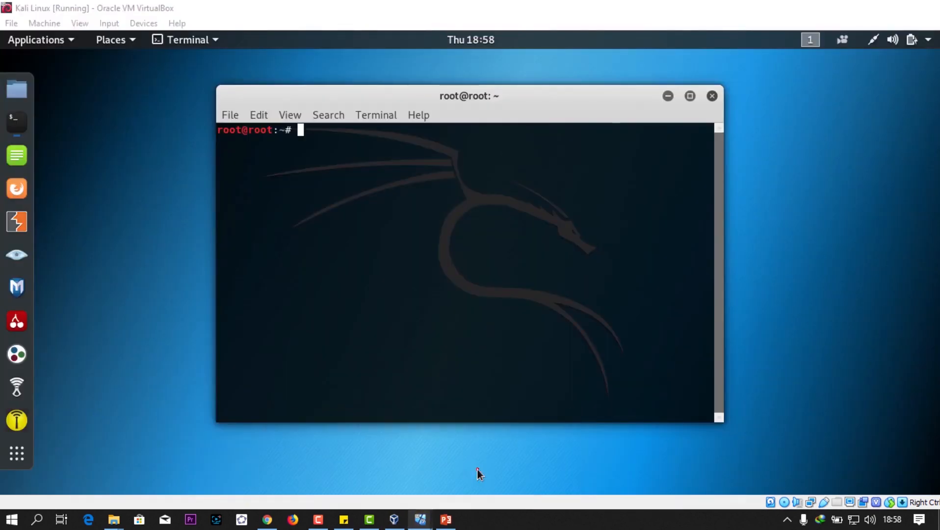
pyautogui.click(368, 227)
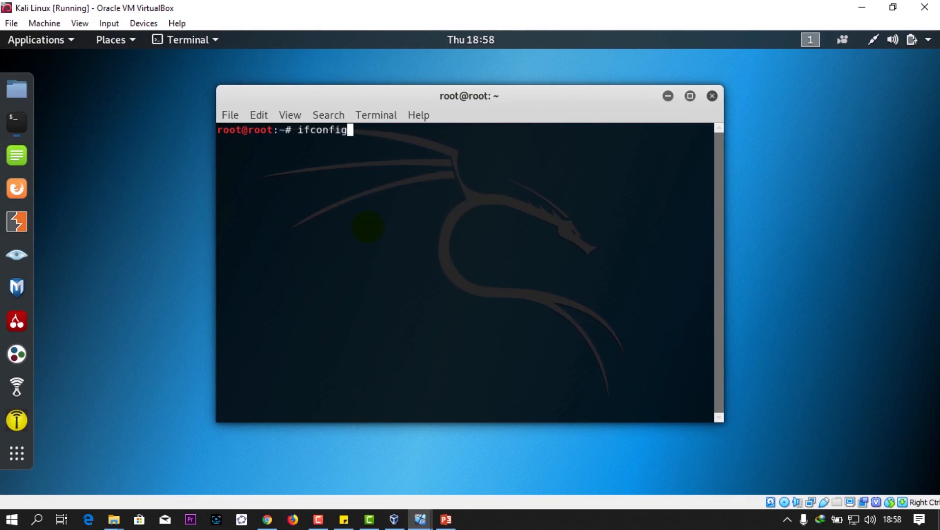
pyautogui.hotkey('ctrl', 'u')
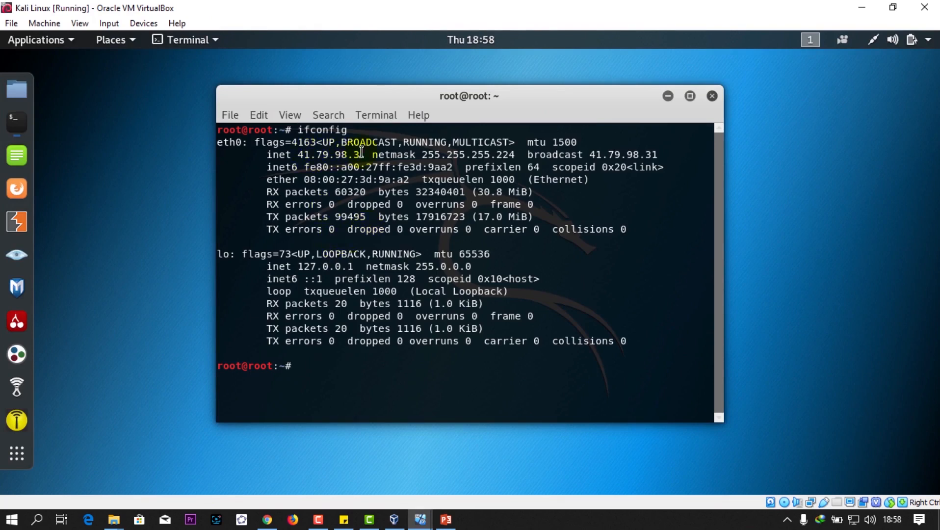
pyautogui.moveTo(328, 155)
pyautogui.mouseDown()
pyautogui.moveTo(297, 155)
pyautogui.moveTo(330, 150)
pyautogui.mouseUp()
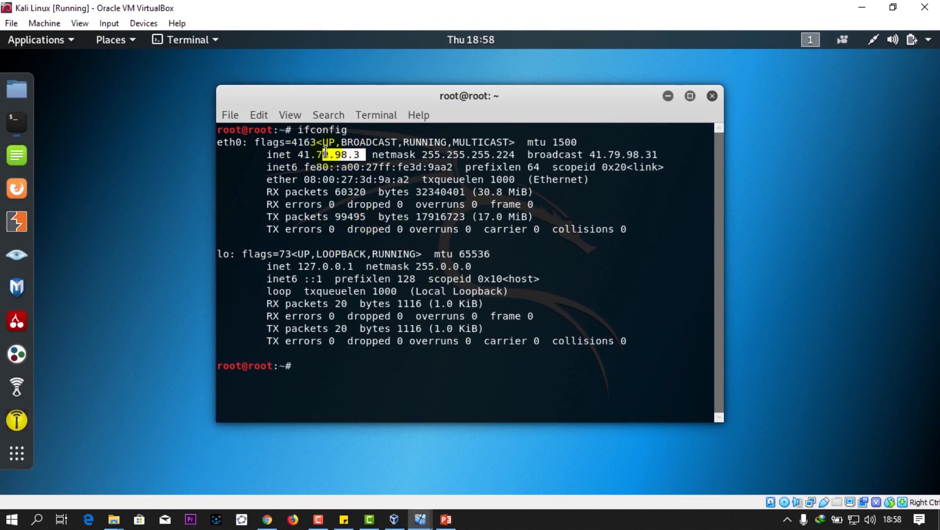
# - Recall the earlier nmap command from the terminal history and run nmap 41.79.98.1
pyautogui.click(386, 381)
pyautogui.press('Up')
pyautogui.press('Up')
pyautogui.press('Up')
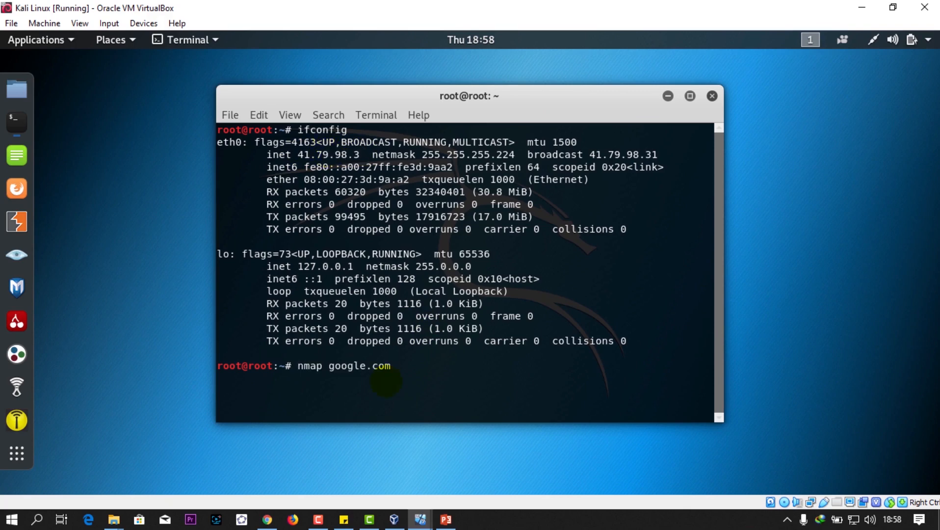
pyautogui.press('Up')
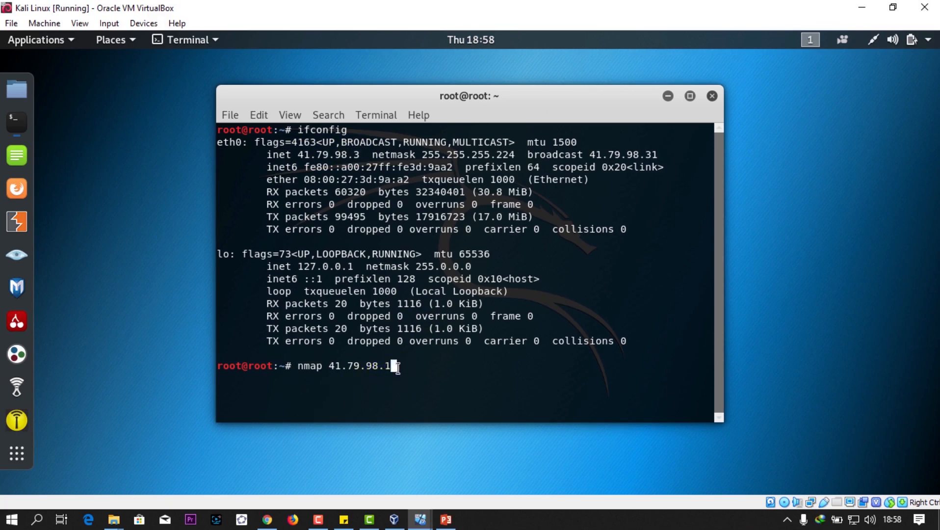
pyautogui.moveTo(398, 367); pyautogui.dragTo(433, 375)
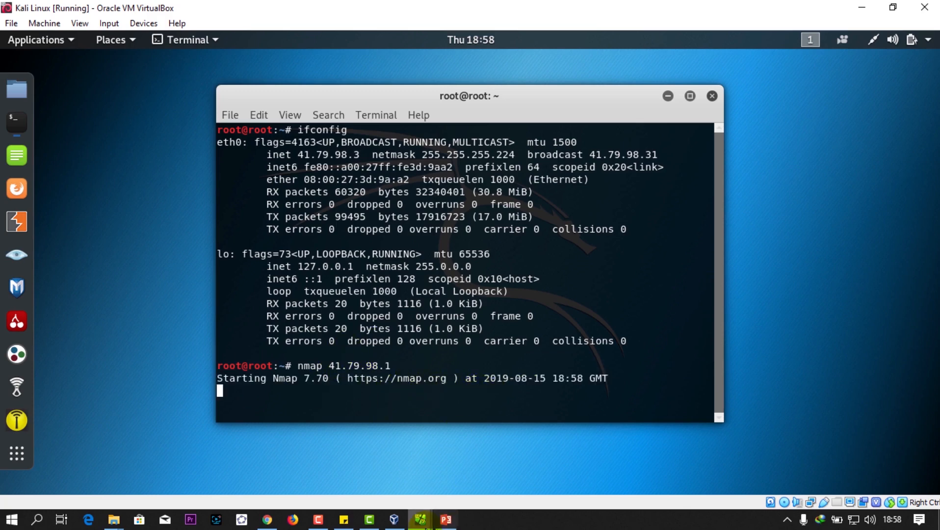
# - Return to the Windows 7 virtual machine and stop the running Local Area Connection capture
pyautogui.moveTo(423, 523)
pyautogui.click(361, 456)
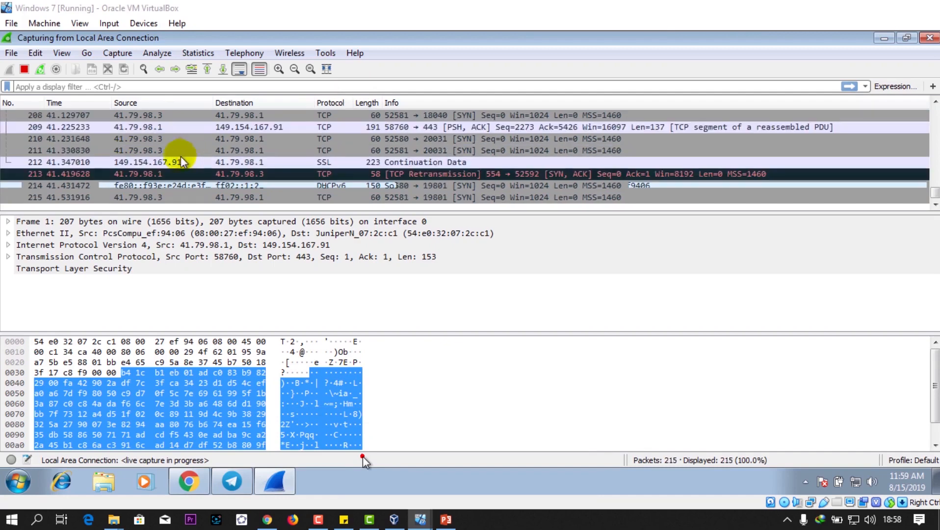
pyautogui.click(24, 68)
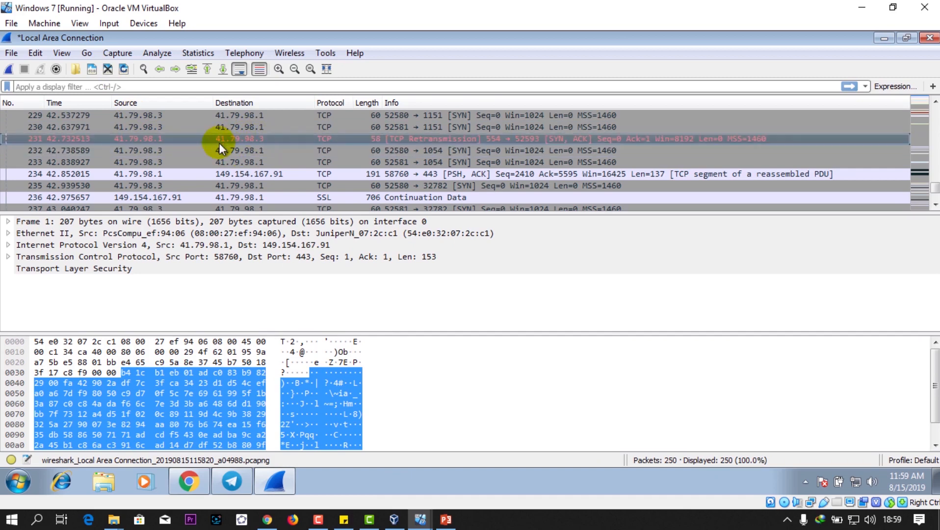
# - Examine the captured TCP packets sent from 41.79.98.3 to 41.79.98.1, selecting packet 230
pyautogui.scroll(2, 198, 147)
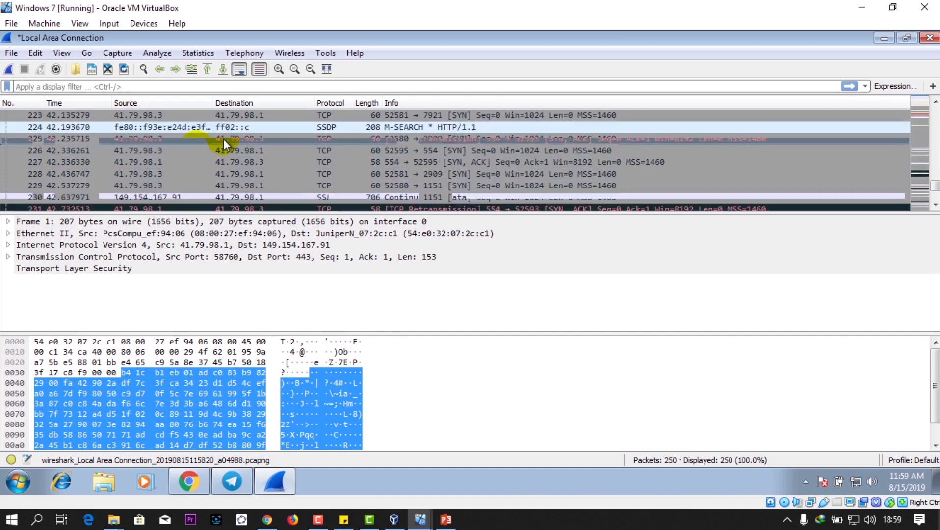
pyautogui.click(152, 192)
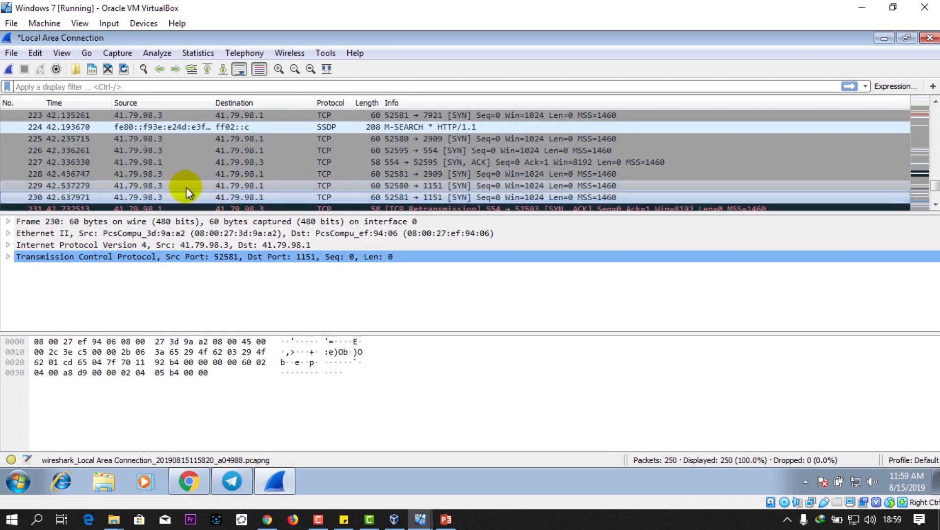
pyautogui.scroll(-4, 212, 186)
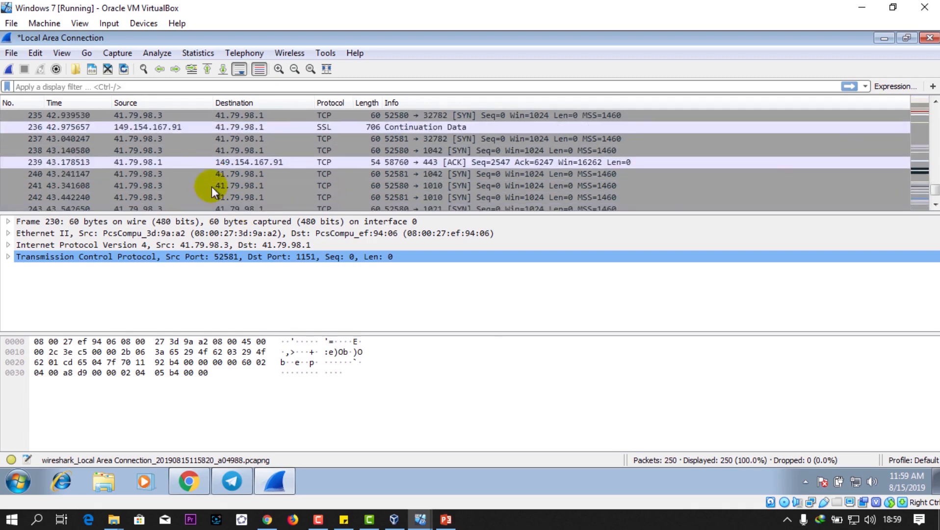
pyautogui.scroll(4, 211, 186)
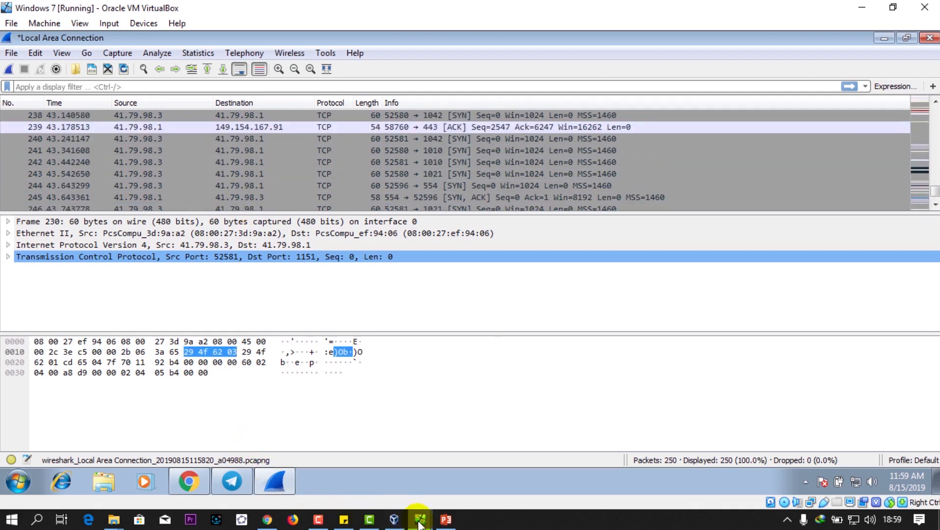
# - Check the nmap scan report in the Kali Linux terminal and return to the Windows 7 virtual machine
pyautogui.moveTo(419, 515)
pyautogui.click(475, 470)
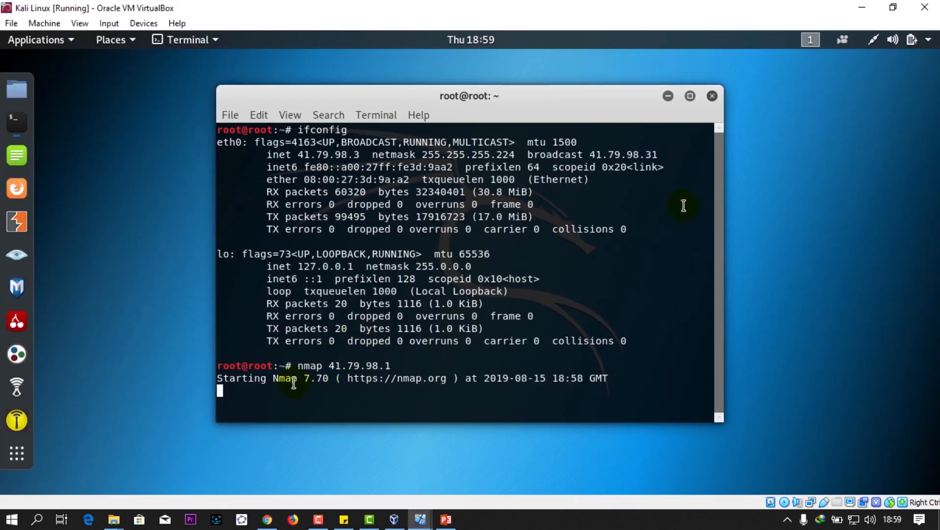
pyautogui.moveTo(716, 258); pyautogui.dragTo(714, 250)
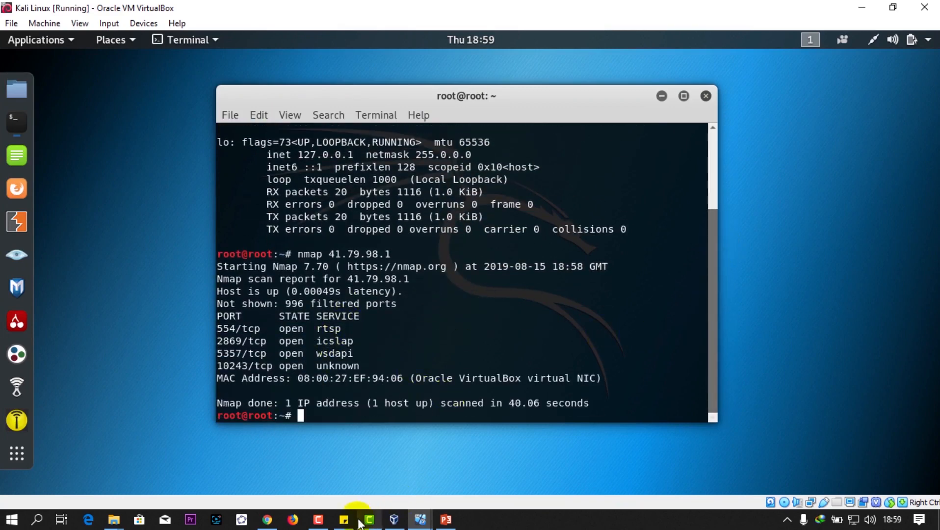
pyautogui.moveTo(420, 518)
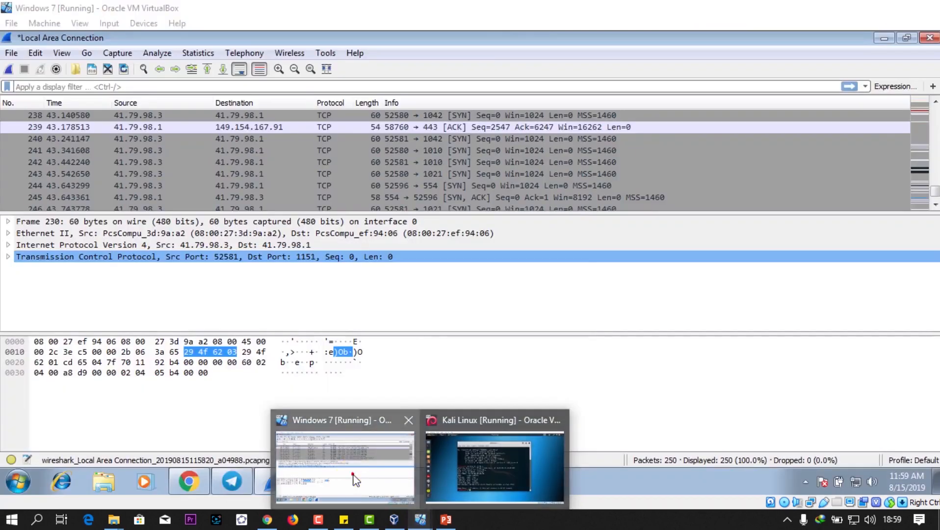
pyautogui.click(378, 486)
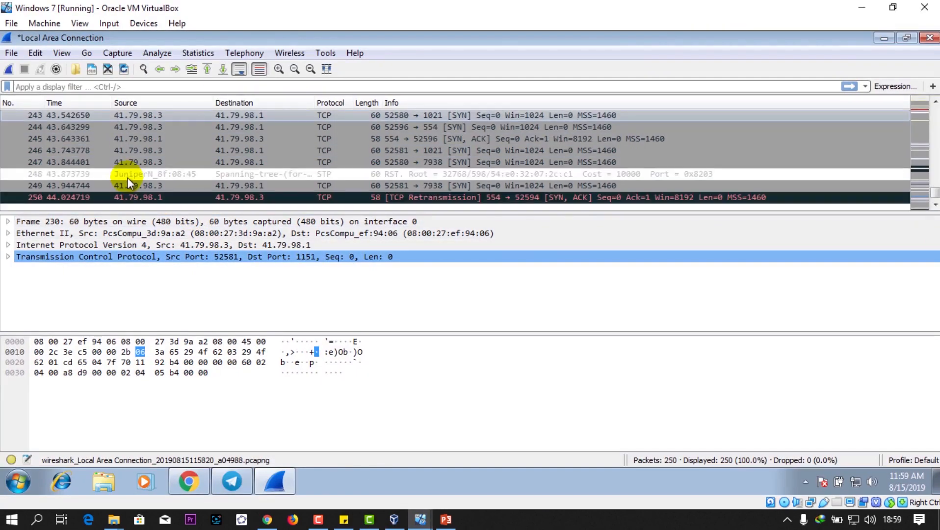
pyautogui.click(9, 69)
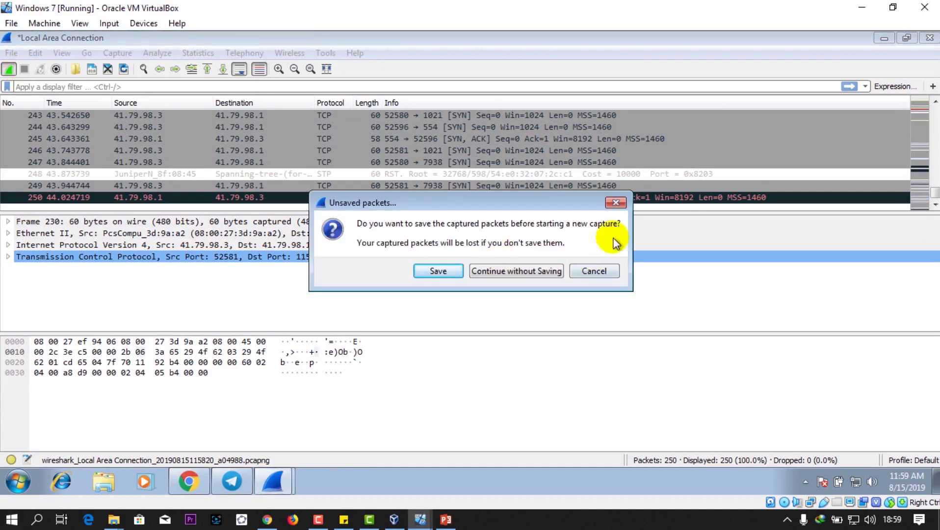
pyautogui.click(616, 203)
pyautogui.click(22, 70)
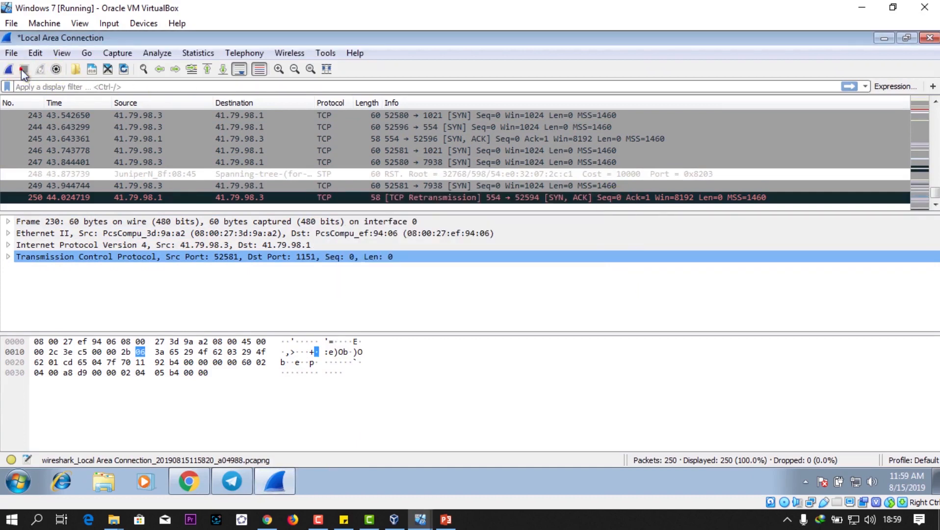
# - Open packet 240 in its own window, expand its Transmission Control Protocol section and review the ports, flags and other fields
pyautogui.scroll(3, 193, 153)
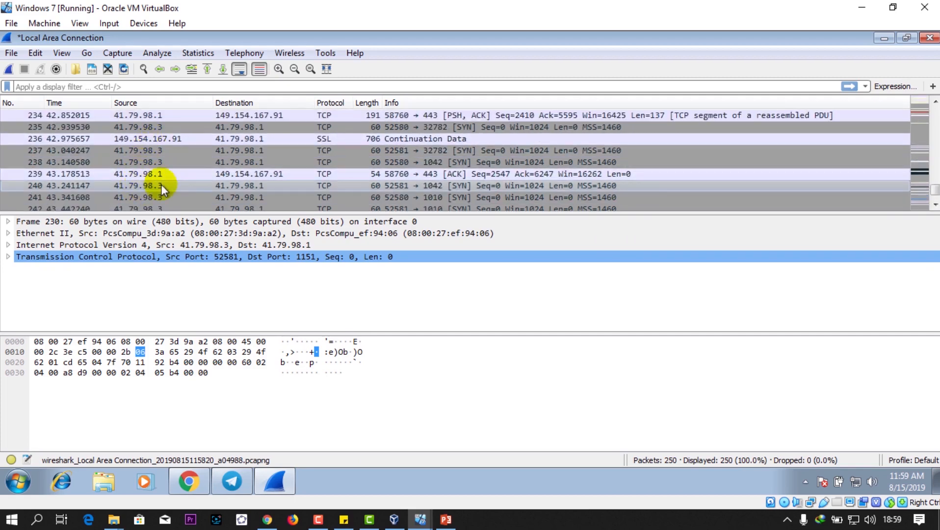
pyautogui.doubleClick(176, 186)
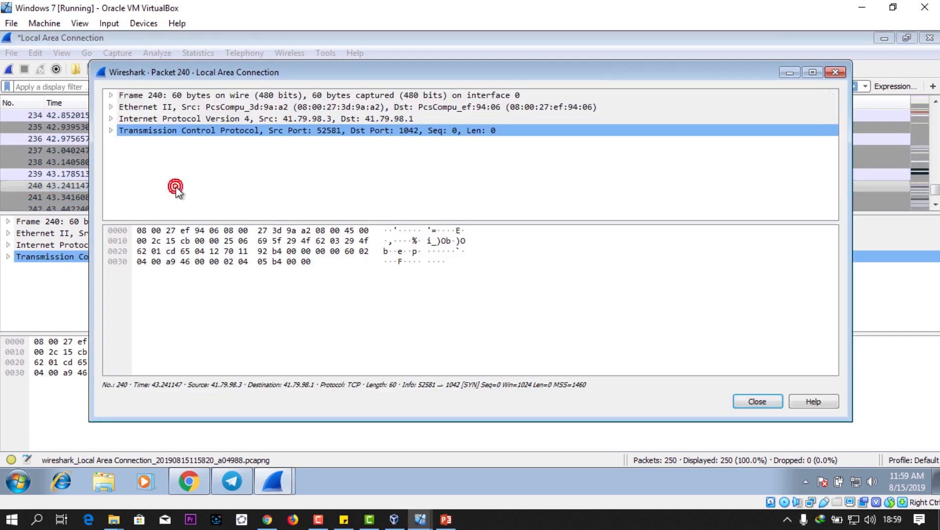
pyautogui.click(111, 129)
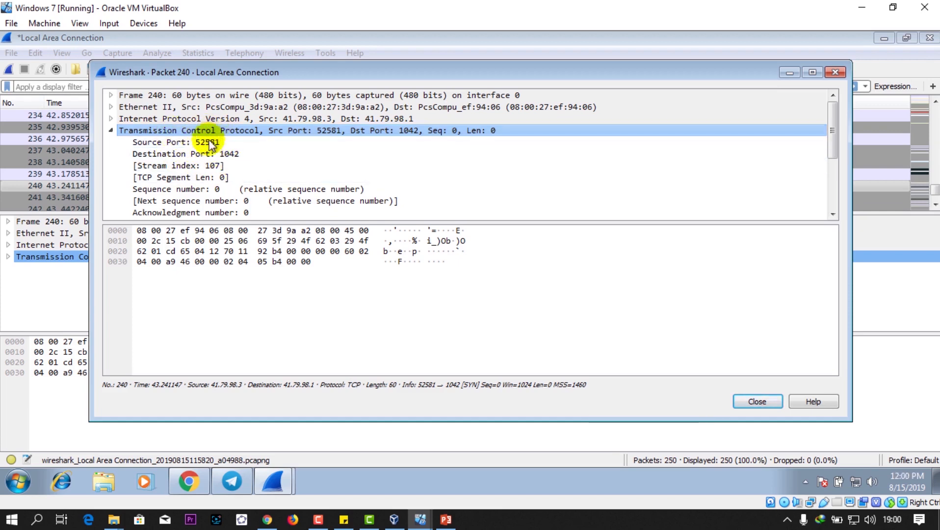
pyautogui.scroll(-2, 260, 157)
pyautogui.click(294, 162)
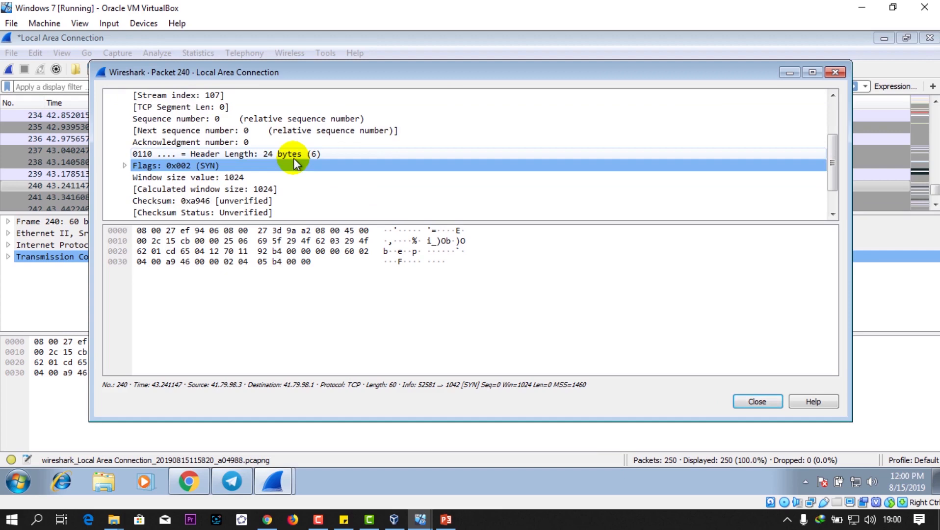
pyautogui.scroll(1, 295, 159)
pyautogui.scroll(-2, 295, 159)
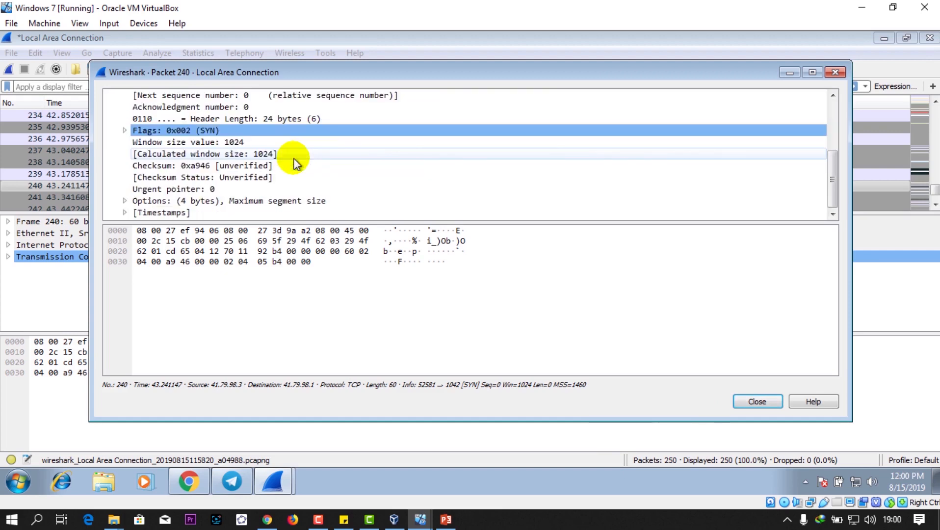
pyautogui.scroll(3, 224, 190)
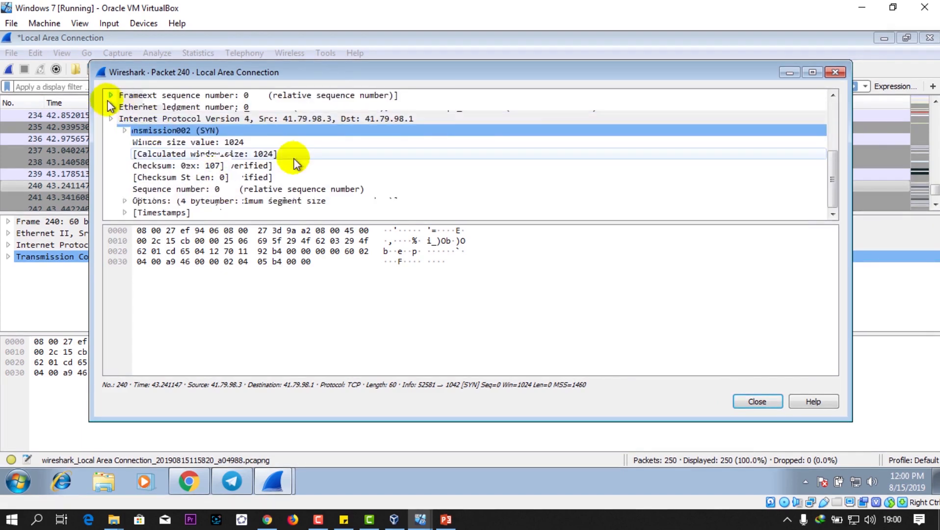
# - Expand the Ethernet II section of packet 240, review its details and close the packet window
pyautogui.click(114, 107)
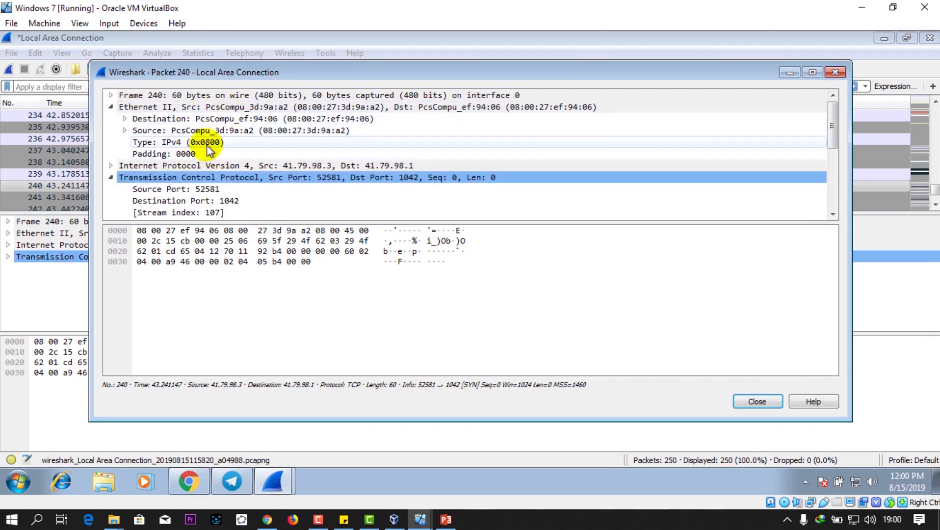
pyautogui.scroll(-5, 288, 193)
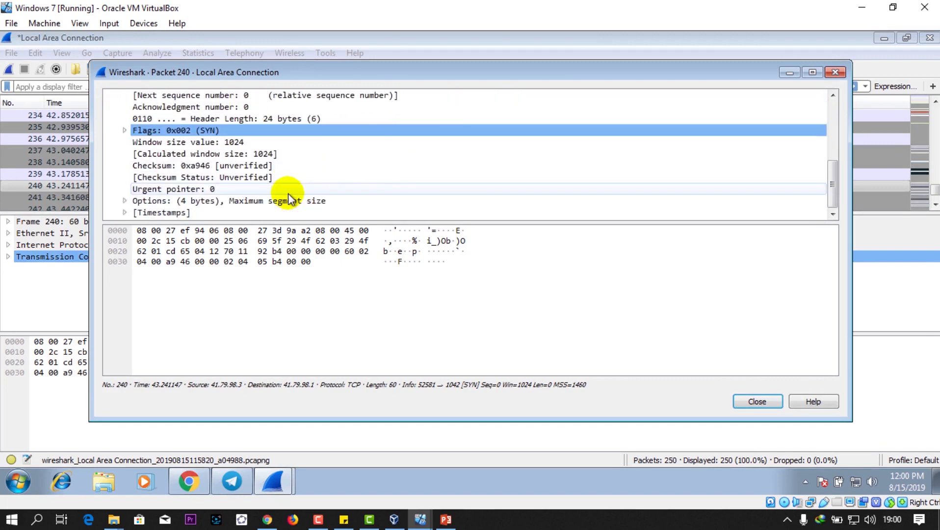
pyautogui.click(834, 72)
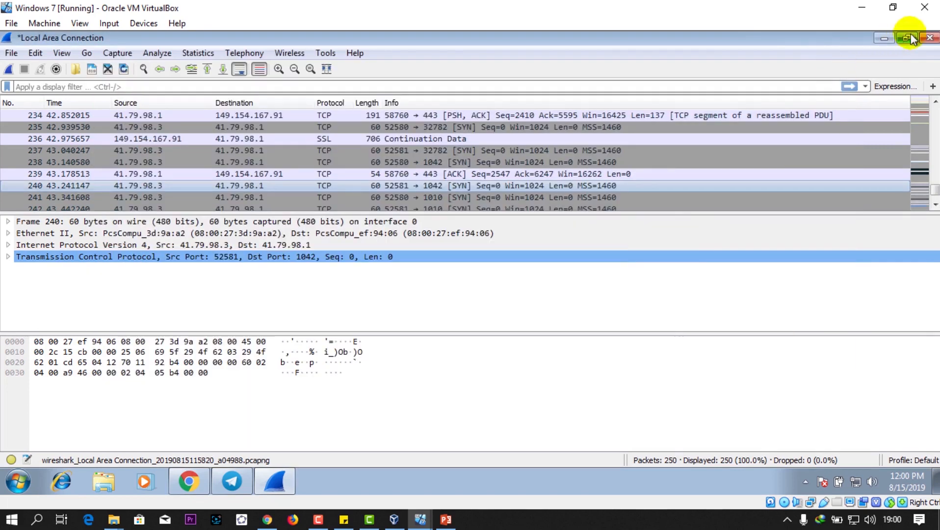